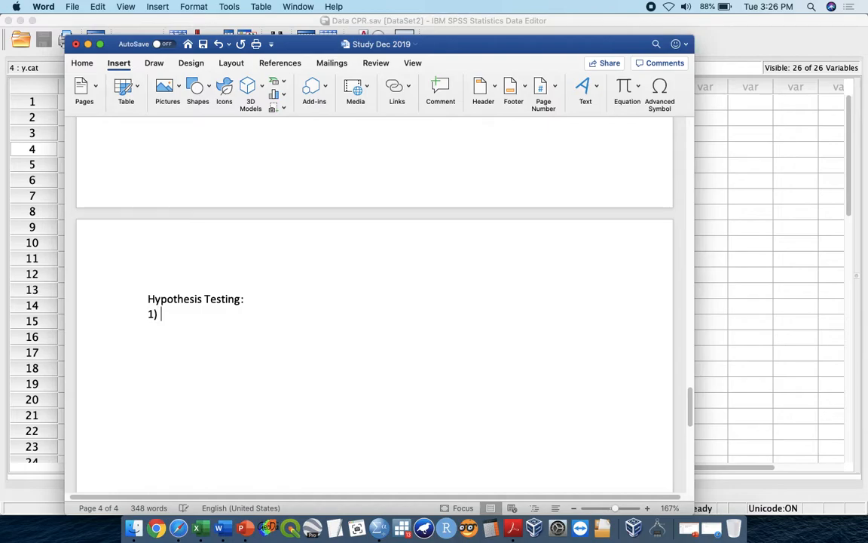
# Step: Complete the list under the Hypothesis Testing heading with "1) Parametric" and "2) Non Para", leaving a blank line below
pyautogui.write('ic')
pyautogui.press('Return')
pyautogui.write('2) Non Para')
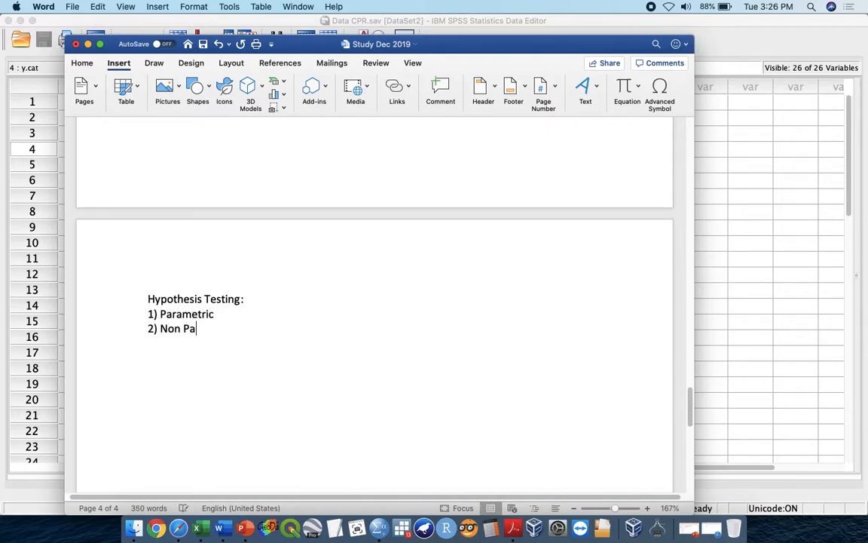
pyautogui.press('Return')
pyautogui.press('Return')
# Step: Add the heading "Different K?" followed by separate lines "1 K", "2 independent K" and ">2 K"
pyautogui.write('differe')
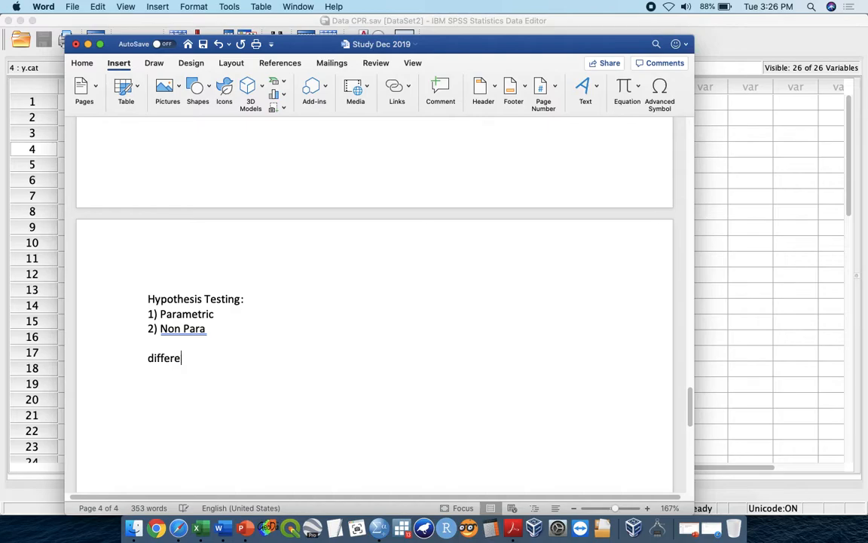
pyautogui.write('nt K?')
pyautogui.press('Return')
pyautogui.write('1 K')
pyautogui.press('Return')
pyautogui.write('2 independek')
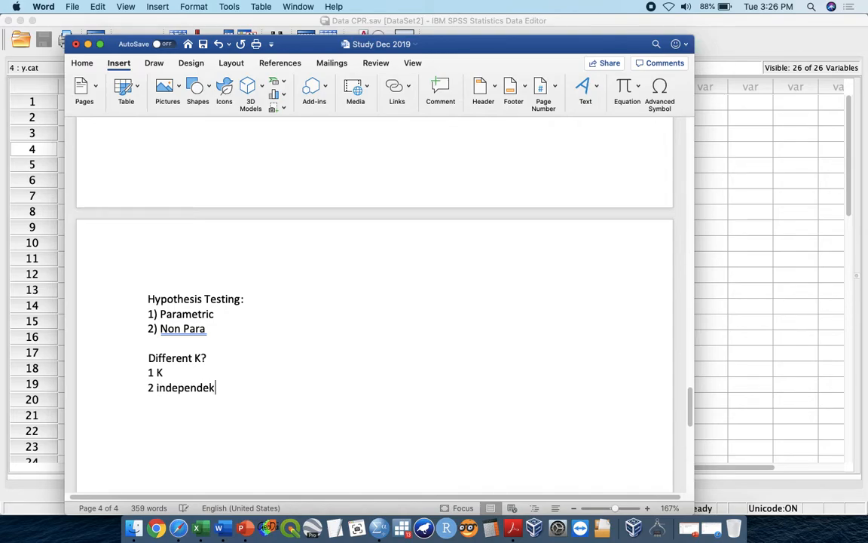
pyautogui.press('BackSpace')
pyautogui.write('nt K')
pyautogui.press('Return')
pyautogui.write('>2 K?')
pyautogui.press('BackSpace')
pyautogui.press('Return')
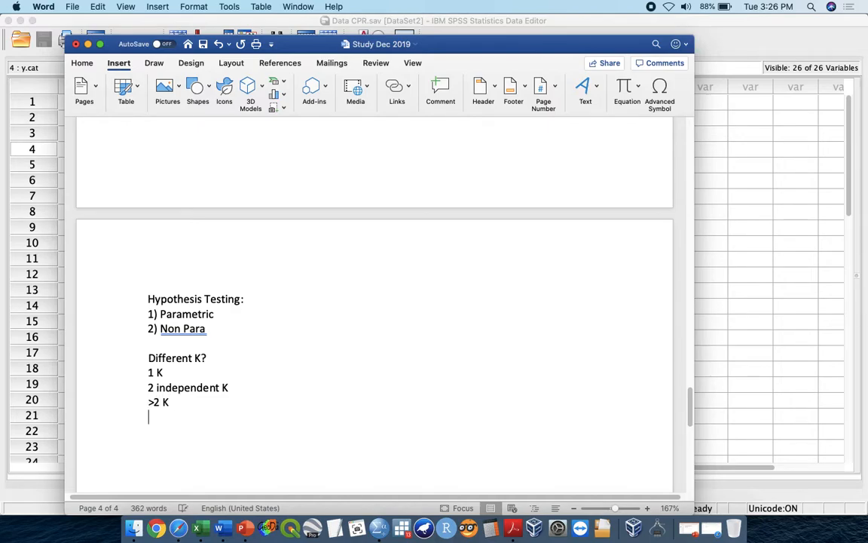
# Step: Add the line "More than two time t1 and t2" below the ">2 K" line
pyautogui.write('More than two ti')
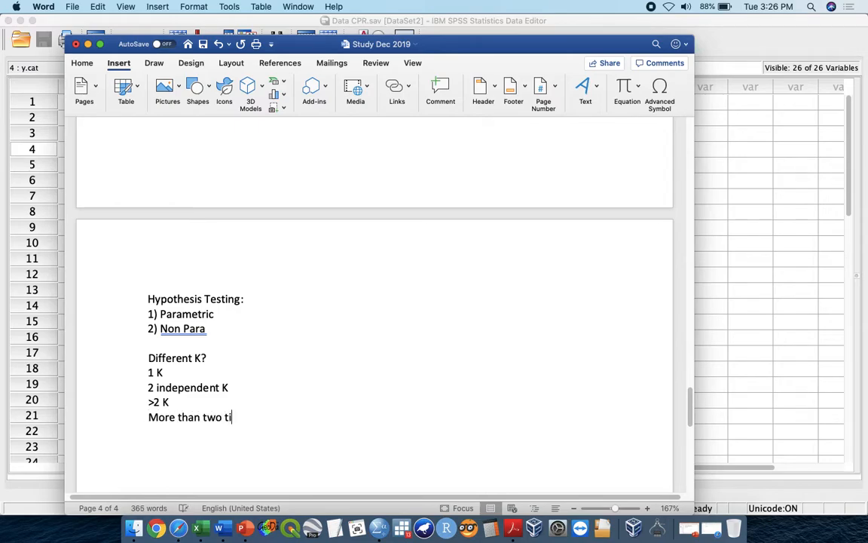
pyautogui.write('me t1')
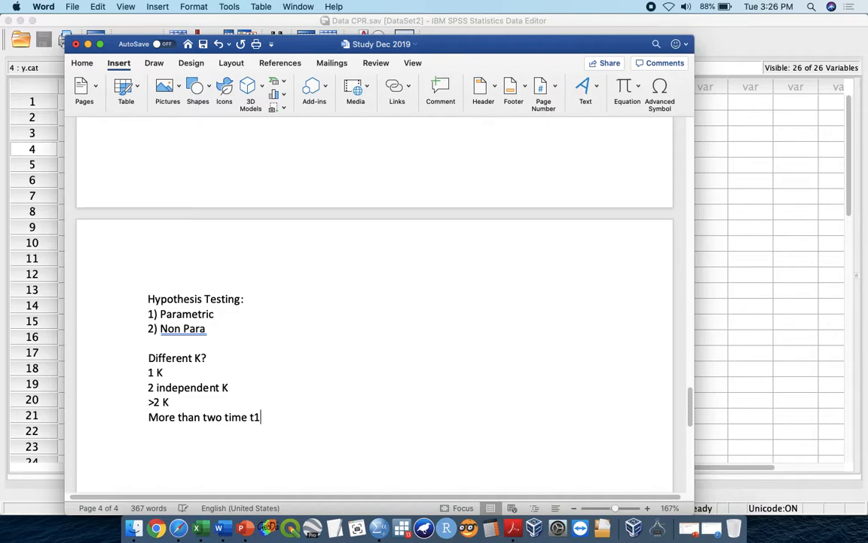
pyautogui.write(' and t2')
pyautogui.press('Return')
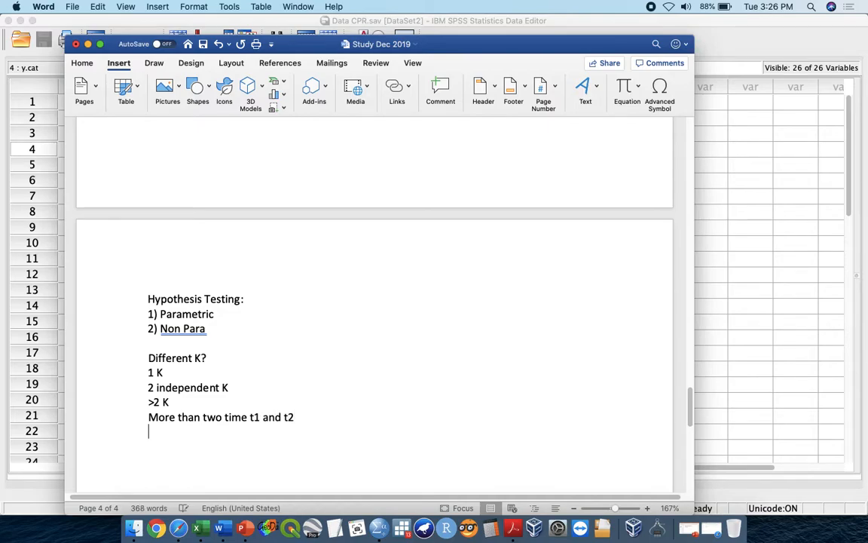
pyautogui.press('Return')
# Step: Replace the colon after the Hypothesis Testing heading with "(Differences Test)"
pyautogui.click(274, 300)
pyautogui.press('BackSpace')
pyautogui.write('(Differences Test)')
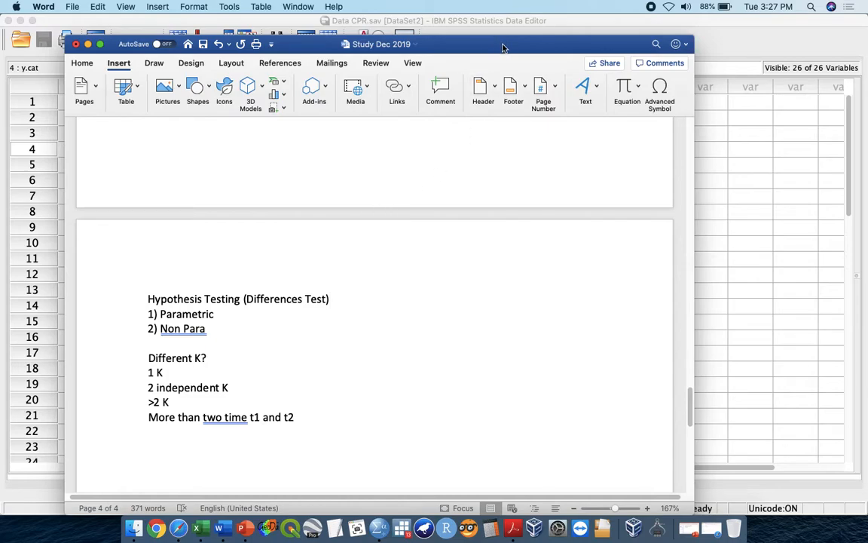
# Step: Start a new paragraph reading "One Sample t-test" below the list of K cases
pyautogui.doubleClick(454, 43)
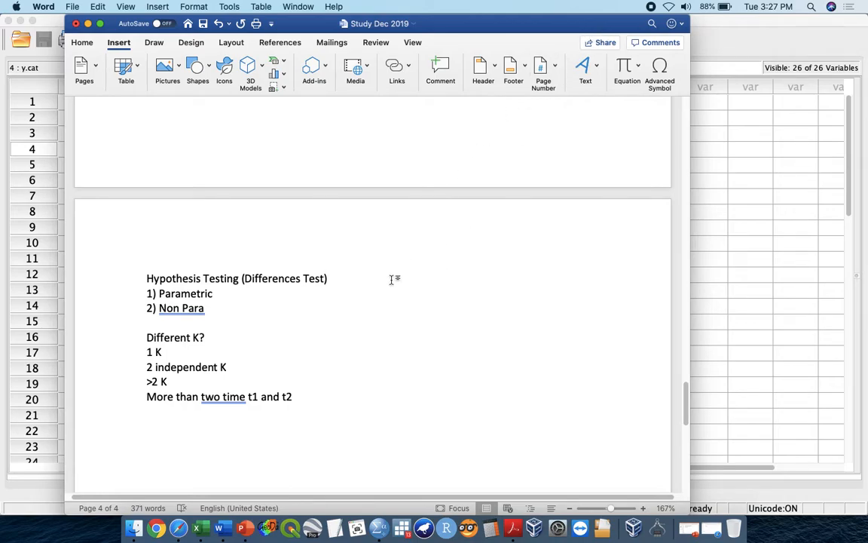
pyautogui.click(312, 403)
pyautogui.press('Return')
pyautogui.write('One')
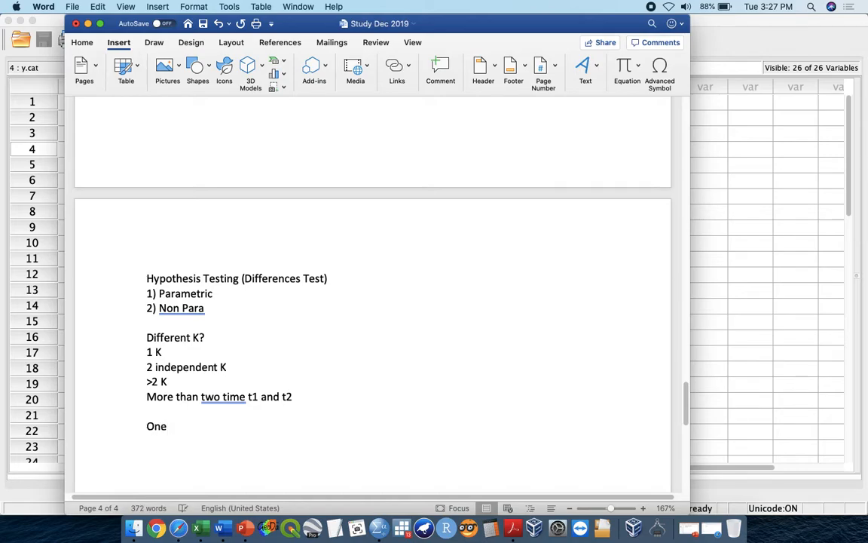
pyautogui.write(' Sample t-test')
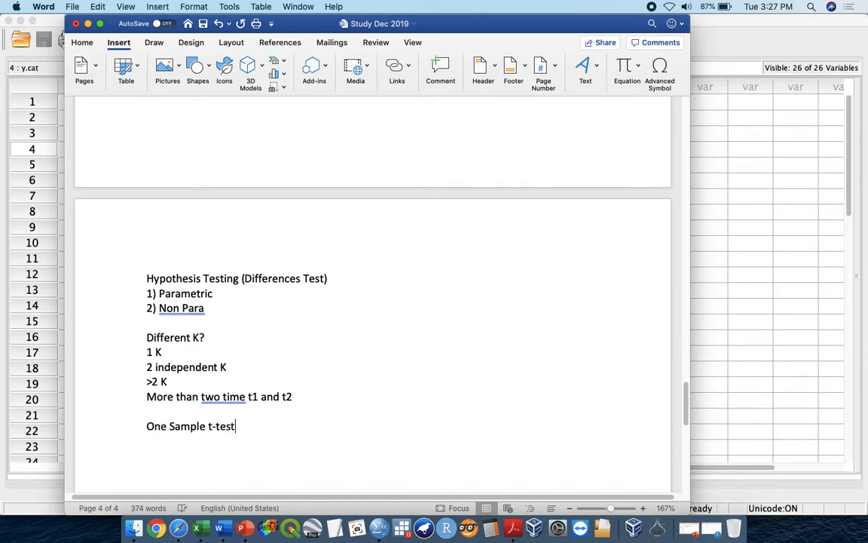
# Step: Extend the One Sample t-test line with "– Compare the mean of the one population against certain values (standard)"
pyautogui.press('Return')
pyautogui.write('- ')
pyautogui.write('COmpare ')
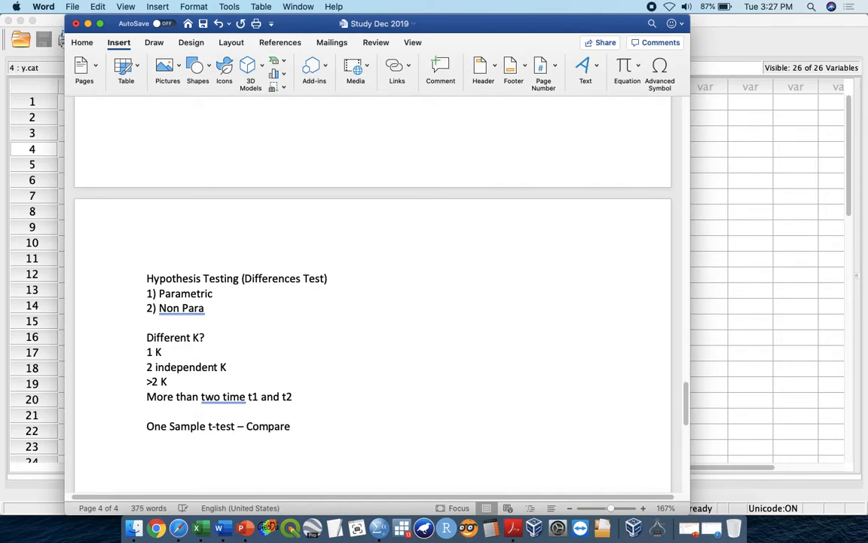
pyautogui.write('the mean of the one po')
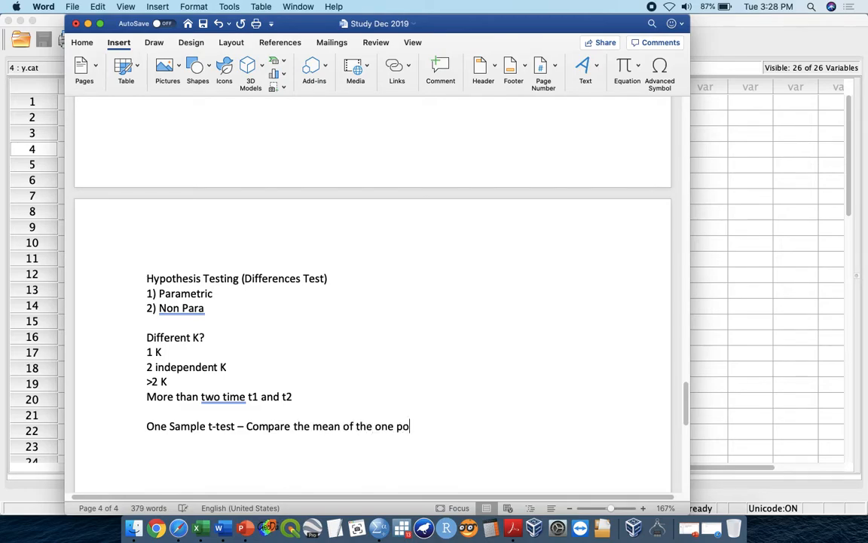
pyautogui.write('pulatin gains')
pyautogui.press('BackSpace')
pyautogui.press('BackSpace')
pyautogui.press('BackSpace')
pyautogui.press('BackSpace')
pyautogui.press('BackSpace')
pyautogui.press('BackSpace')
pyautogui.press('BackSpace')
pyautogui.write('on a')
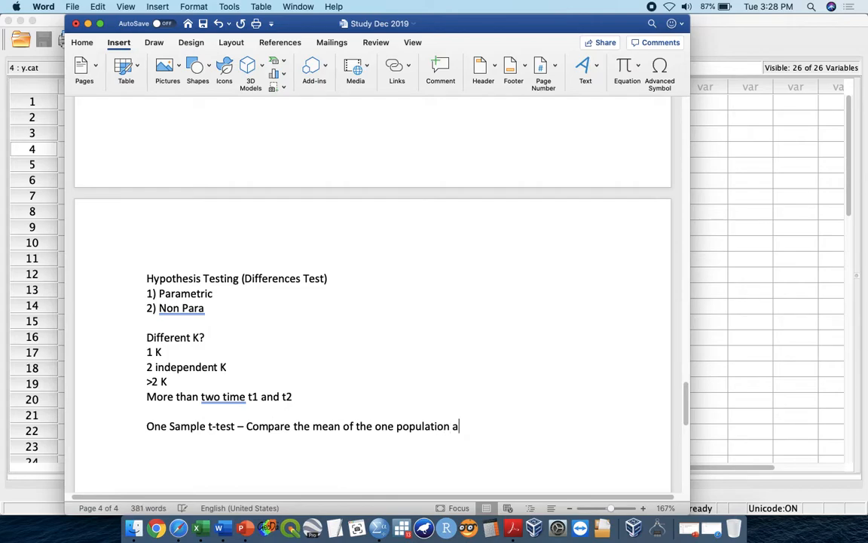
pyautogui.write('gainst ce')
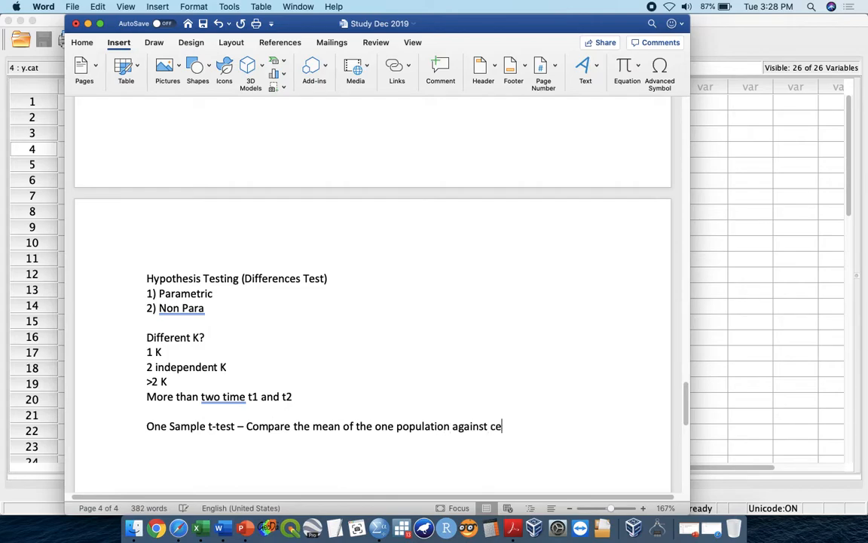
pyautogui.write('rtain values')
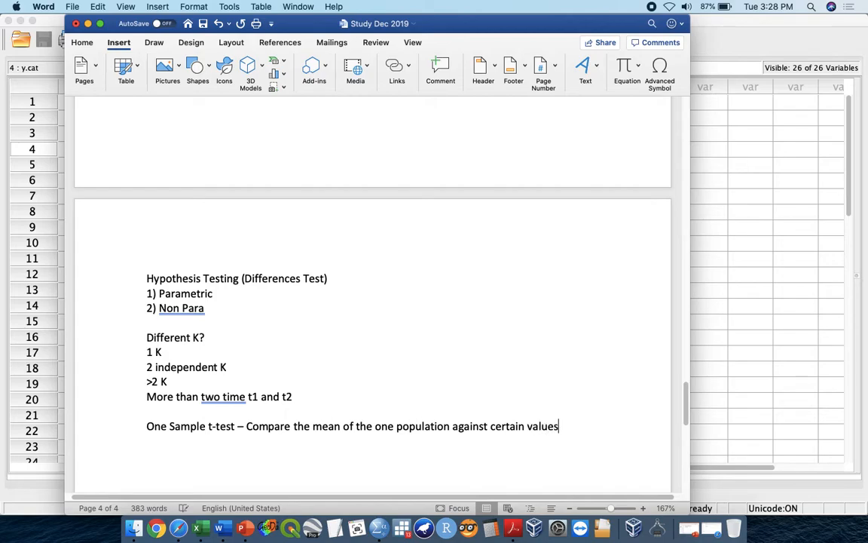
pyautogui.write(' (standard)')
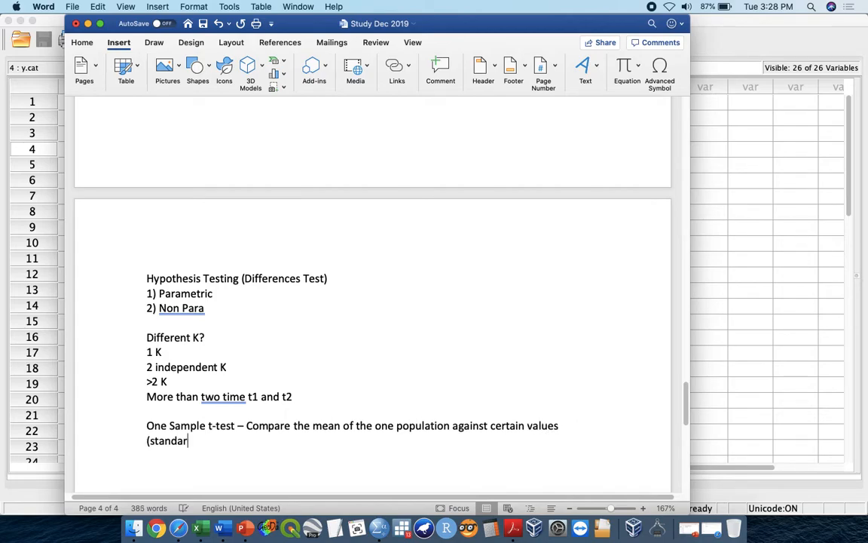
# Step: Add the line "Knowledge = > 36 marks" below the t-test description, separated by a blank line
pyautogui.press('Return')
pyautogui.press('Return')
pyautogui.scroll(-4, 351, 344)
pyautogui.scroll(3, 352, 344)
pyautogui.scroll(-2, 352, 343)
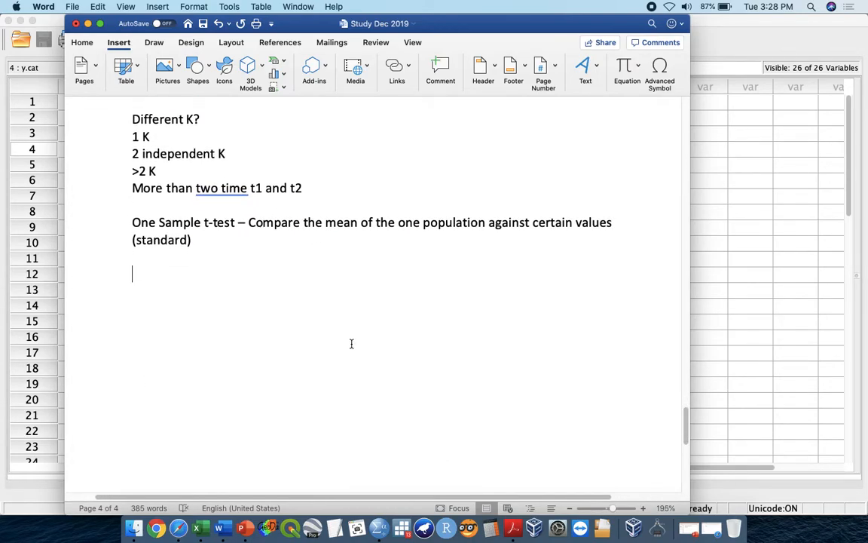
pyautogui.write('Knowledge ')
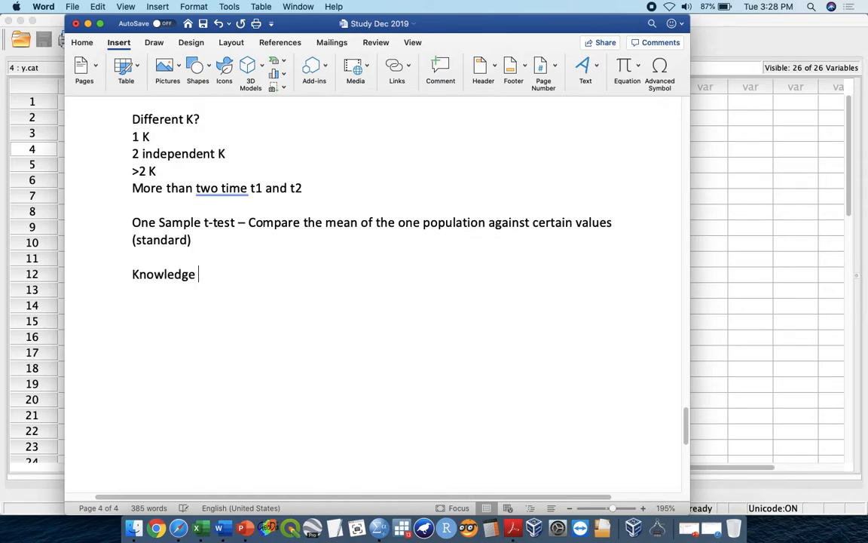
pyautogui.write('= > 36')
pyautogui.press('Return')
pyautogui.press('BackSpace')
pyautogui.write('marks')
pyautogui.press('Return')
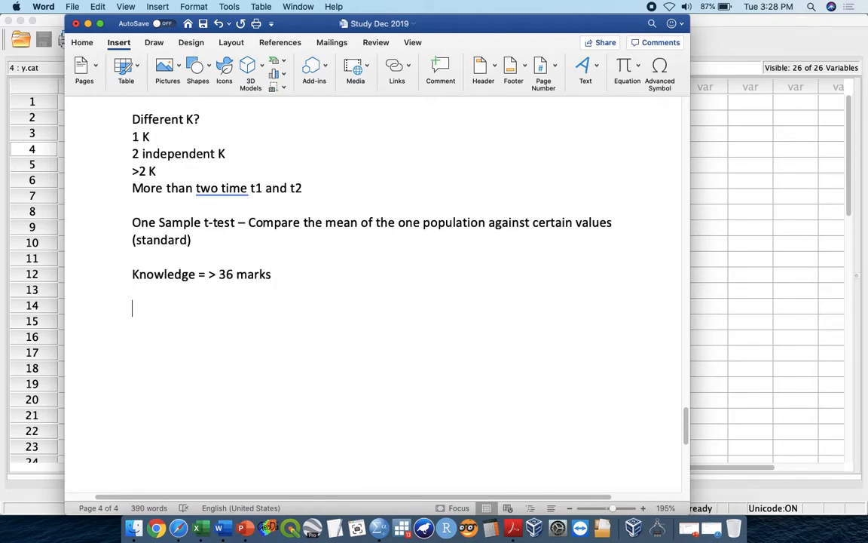
# Step: Add the heading "Hypothesis" below the Knowledge line, followed by a blank line
pyautogui.write('N')
pyautogui.press('BackSpace')
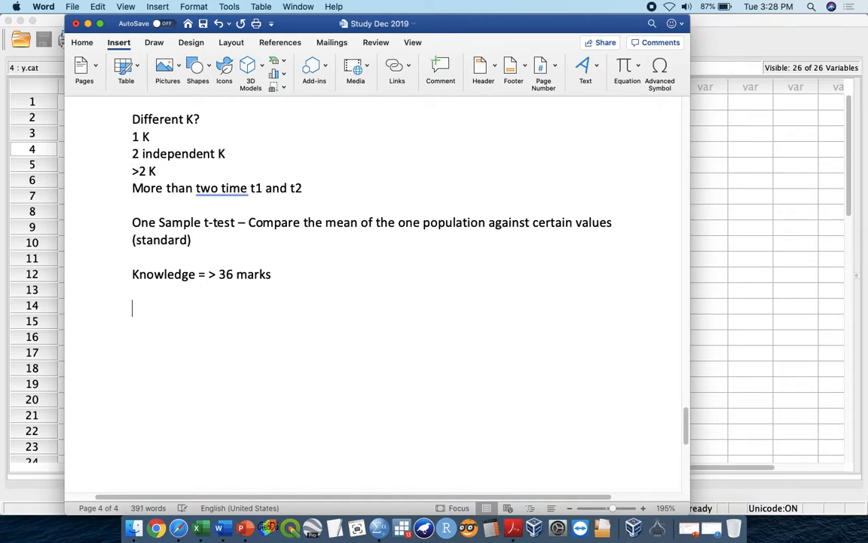
pyautogui.press('Return')
pyautogui.write('Hypothesisi')
pyautogui.press('Return')
pyautogui.press('BackSpace')
pyautogui.press('BackSpace')
pyautogui.press('Return')
pyautogui.write('1')
pyautogui.press('BackSpace')
pyautogui.press('Return')
# Step: Write the numbered item "1) Null and Alternative" under the Hypothesis heading
pyautogui.write('1) ')
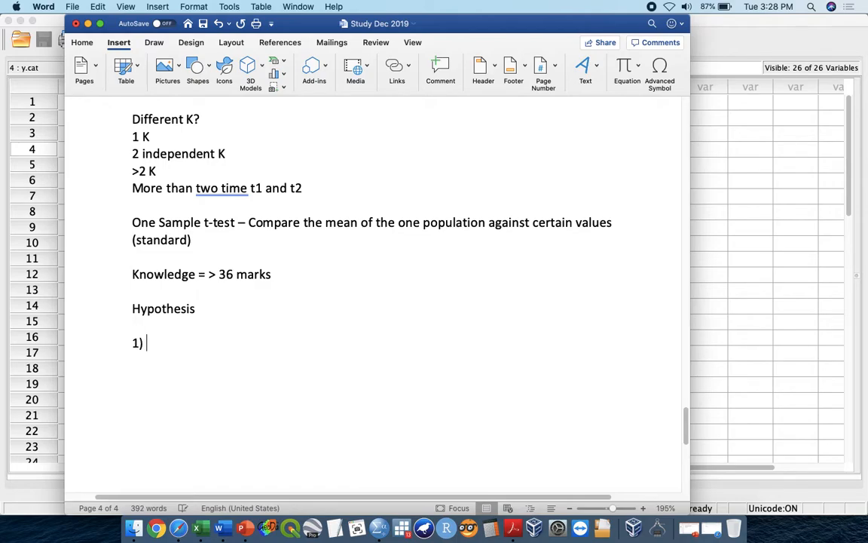
pyautogui.write('Null and A')
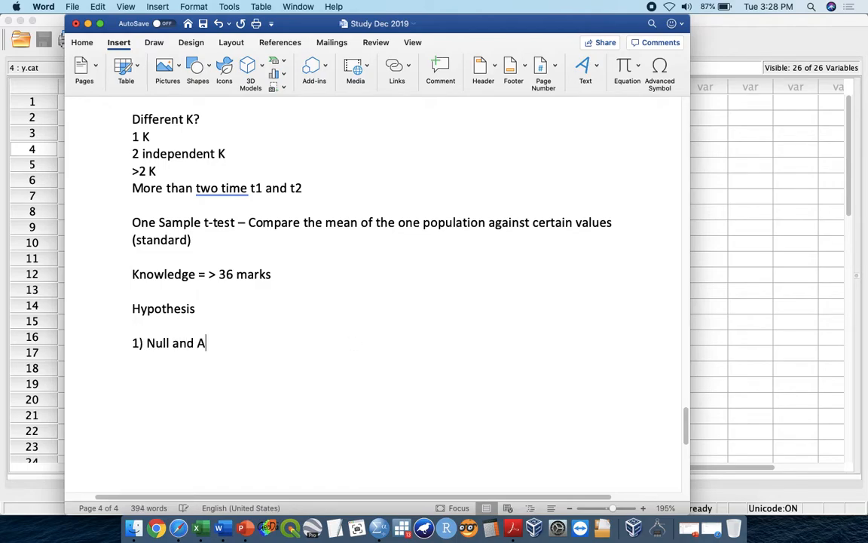
pyautogui.write('lternative')
pyautogui.press('Return')
# Step: Write the null hypothesis as "Null: Meu = 36" and begin the line below with "Alternative >"
pyautogui.write('Null: ')
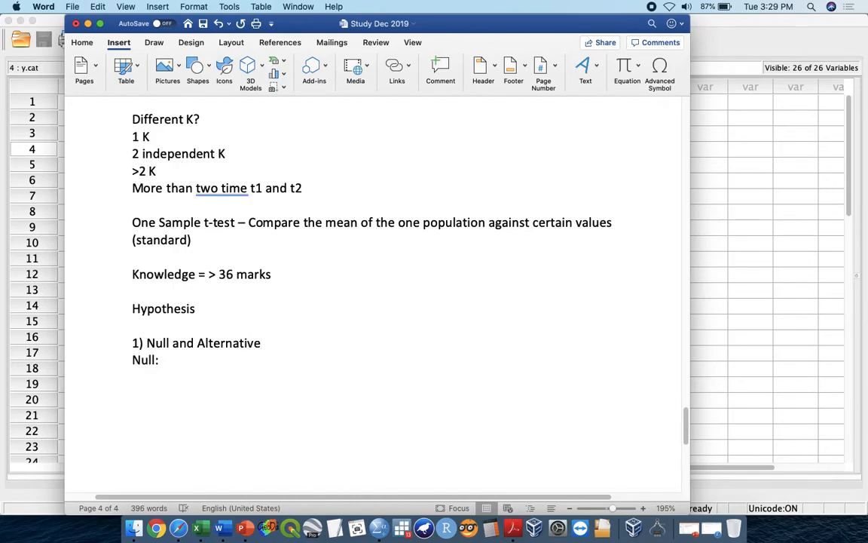
pyautogui.write('Mea')
pyautogui.press('BackSpace')
pyautogui.write('u = 36')
pyautogui.press('Return')
pyautogui.write('Alternative >')
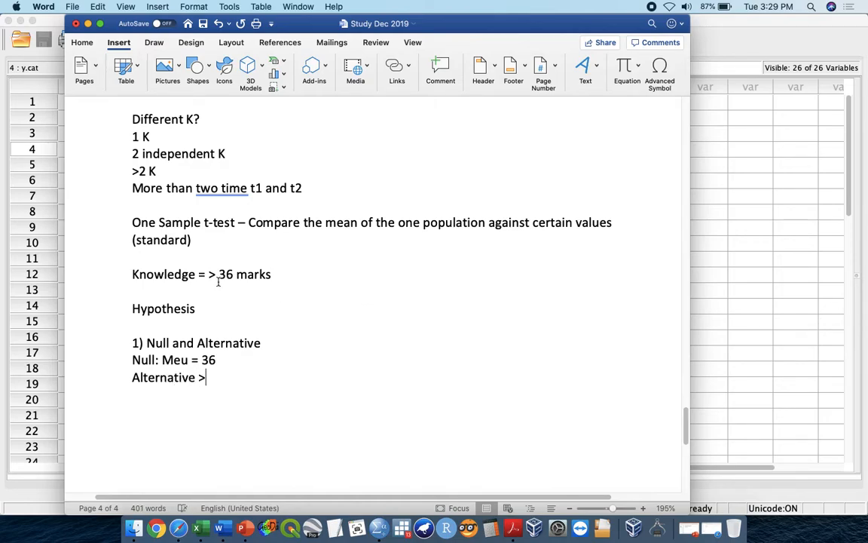
# Step: Try replacing the "= >" comparison in the Knowledge line with the words "not equal to"
pyautogui.press('BackSpace')
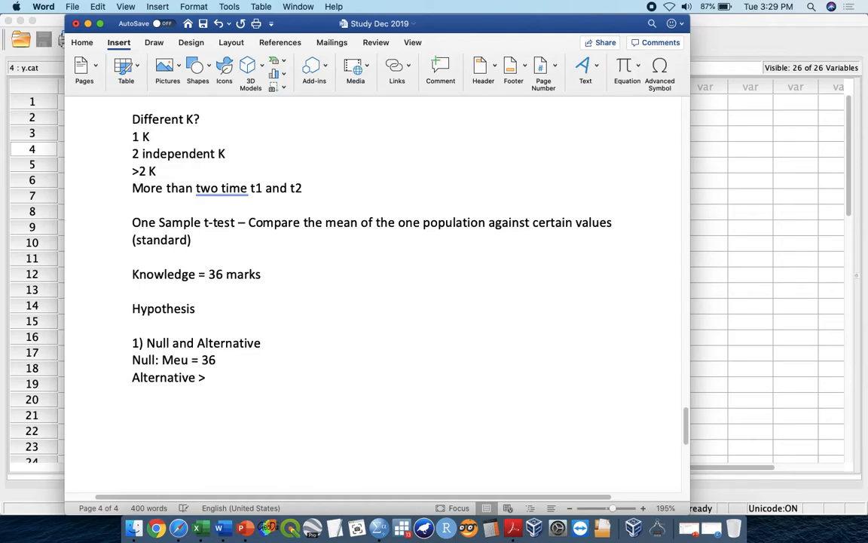
pyautogui.press('BackSpace')
pyautogui.press('BackSpace')
pyautogui.write('Not')
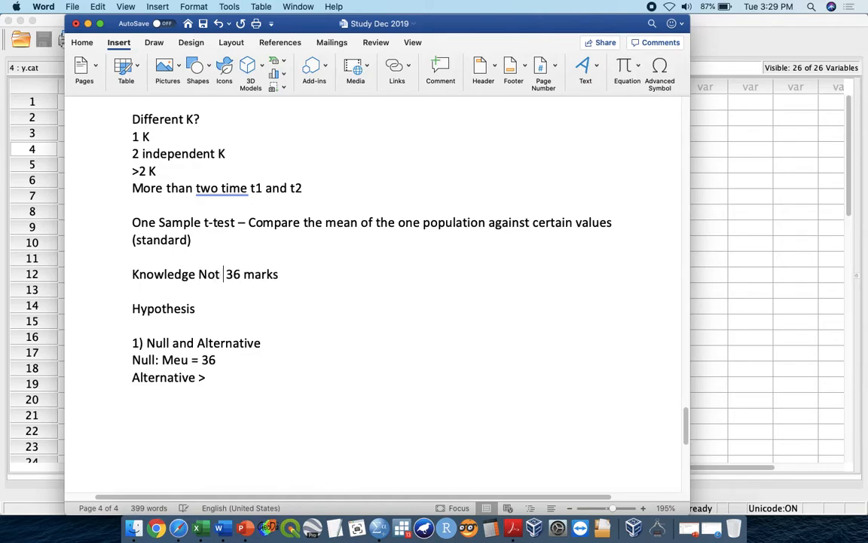
pyautogui.press('BackSpace')
pyautogui.press('BackSpace')
pyautogui.press('BackSpace')
pyautogui.write('not equa')
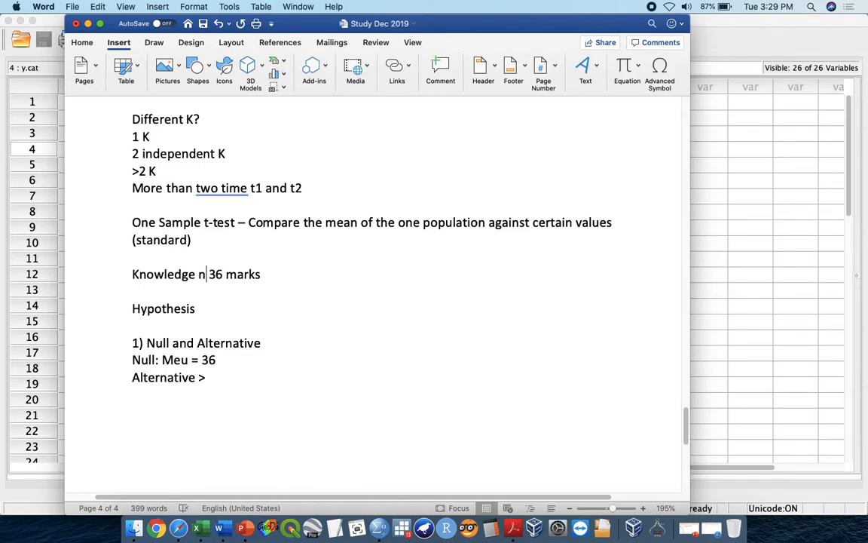
pyautogui.write('l to')
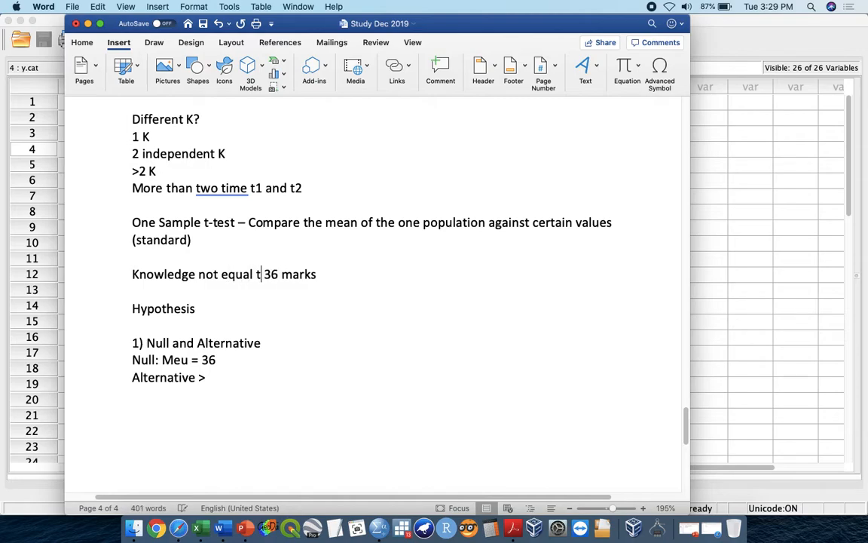
# Step: Replace the comparison wording in the Knowledge line with ">" so it reads "Knowledge > 36 marks"
pyautogui.press('BackSpace')
pyautogui.press('BackSpace')
pyautogui.press('BackSpace')
pyautogui.press('BackSpace')
pyautogui.press('BackSpace')
pyautogui.press('BackSpace')
pyautogui.press('BackSpace')
pyautogui.press('BackSpace')
pyautogui.press('BackSpace')
pyautogui.press('BackSpace')
pyautogui.press('BackSpace')
pyautogui.press('BackSpace')
pyautogui.press('BackSpace')
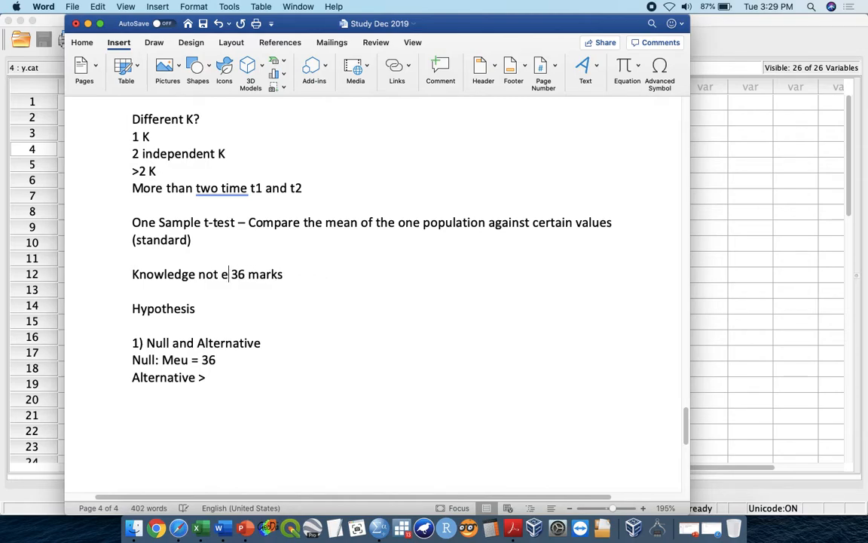
pyautogui.write('>')
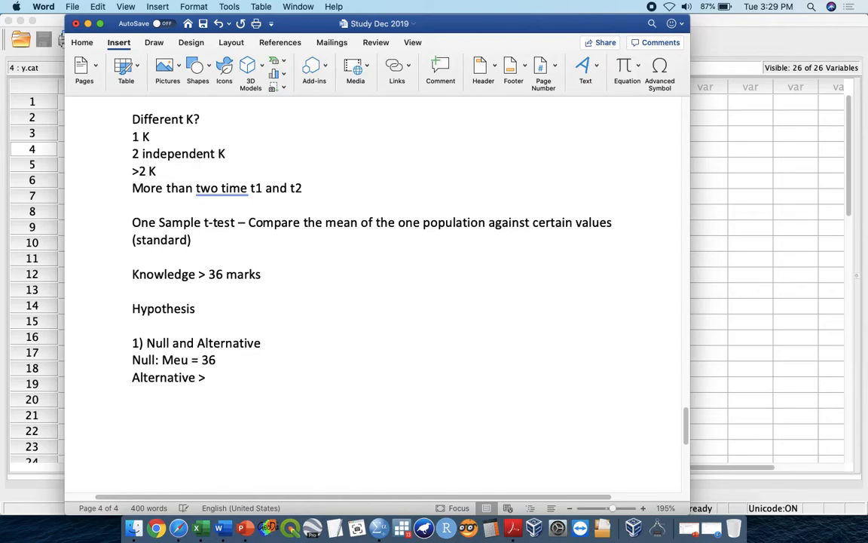
# Step: Delete the ">" sign after the word Alternative
pyautogui.click(227, 380)
pyautogui.press('BackSpace')
pyautogui.write('N')
pyautogui.press('BackSpace')
pyautogui.click(626, 69)
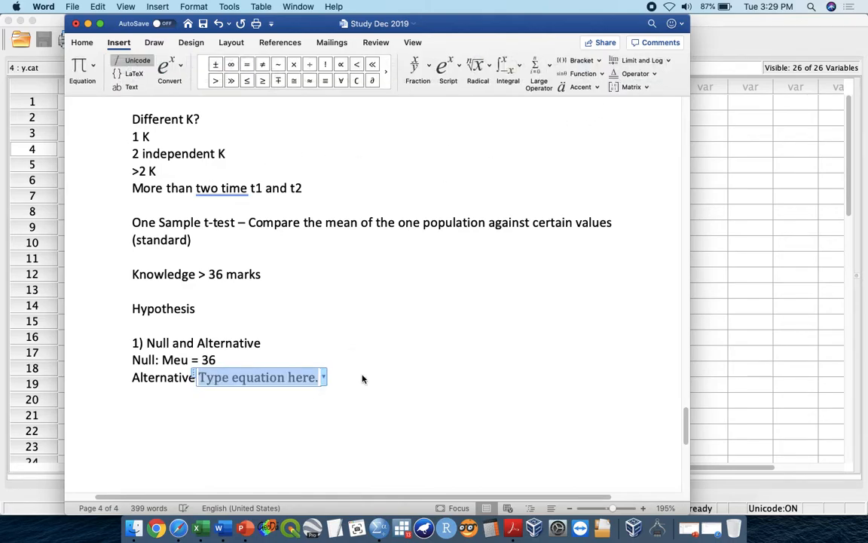
pyautogui.click(343, 376)
pyautogui.press('BackSpace')
pyautogui.press('BackSpace')
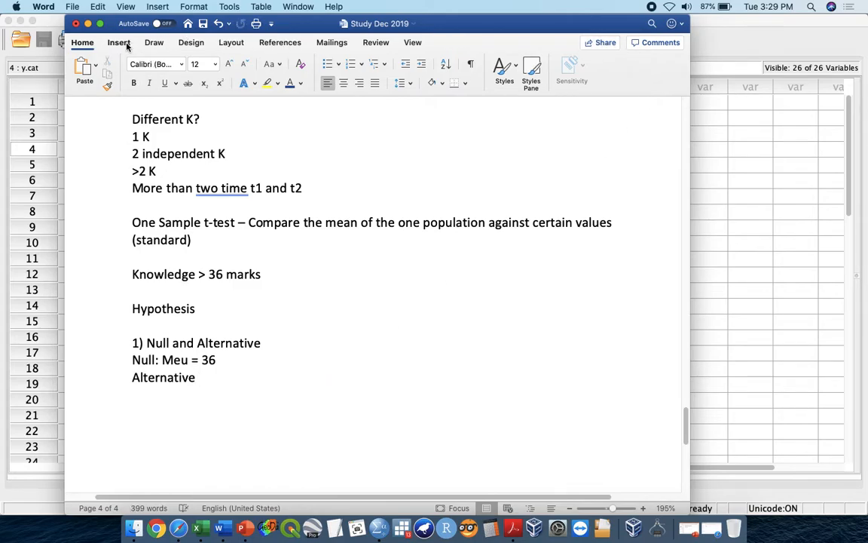
# Step: Insert the ≠ character from the Symbol font after the word Alternative
pyautogui.click(661, 72)
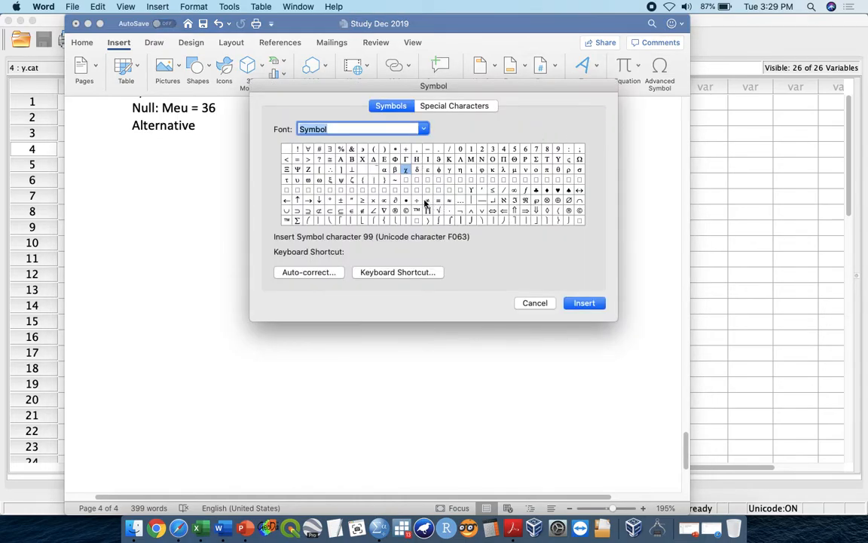
pyautogui.click(426, 201)
pyautogui.click(582, 304)
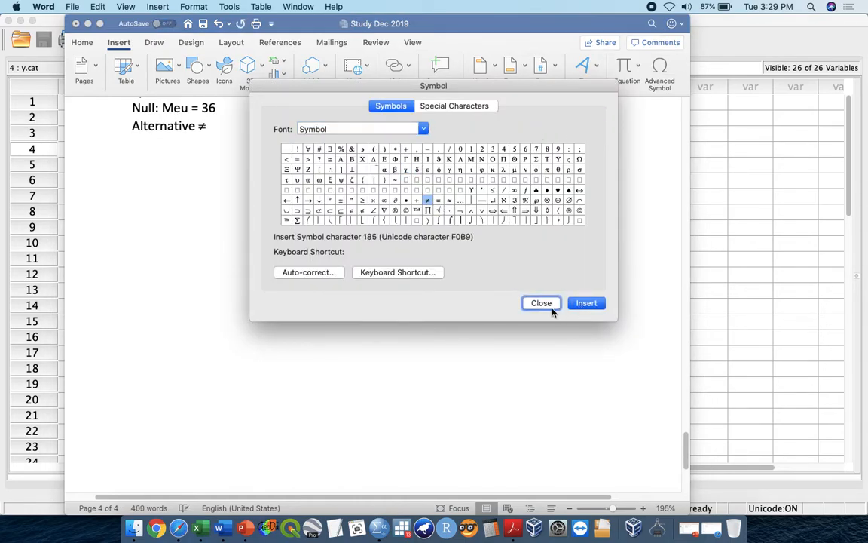
# Step: Complete the Alternative line after the ≠ sign with "36 (NON-DIRECTIONAL)"
pyautogui.click(549, 306)
pyautogui.scroll(2, 459, 240)
pyautogui.write('36 (')
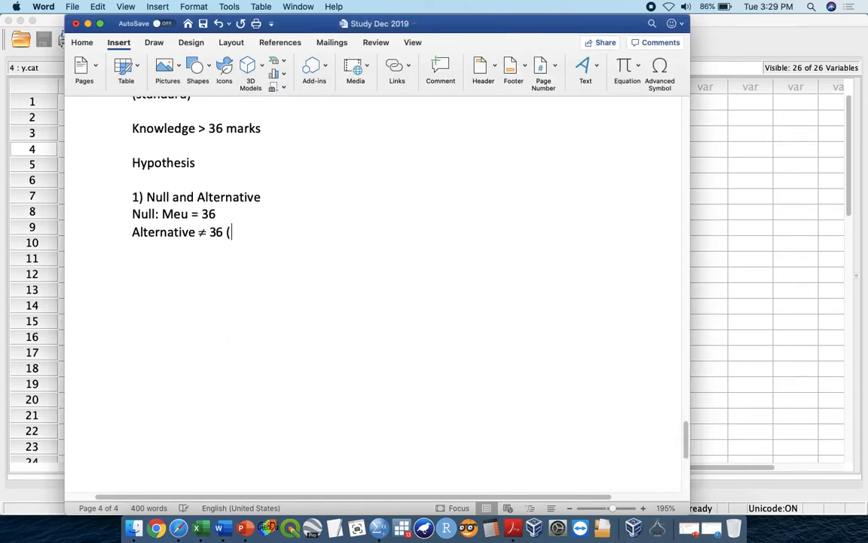
pyautogui.write('NON-DIRECTIONAL)')
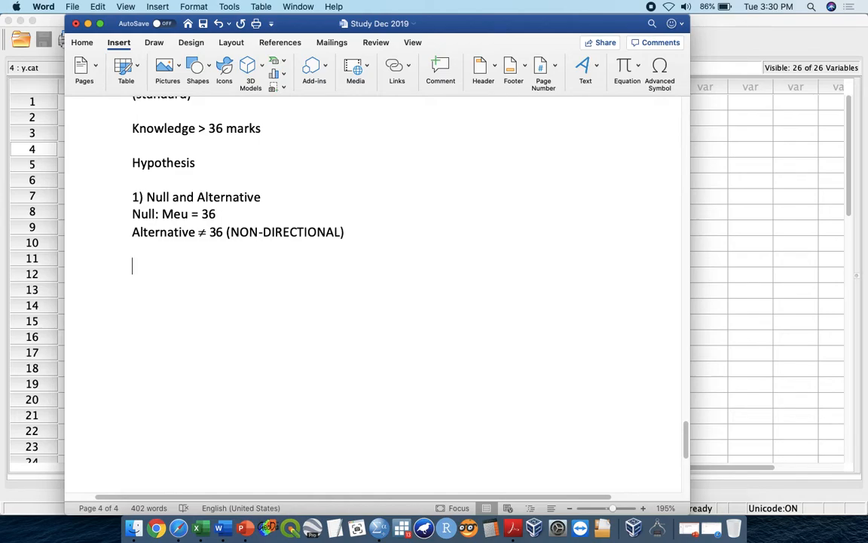
# Step: Start the worded null hypothesis below the Alternative line with "Null: There is NO significant"
pyautogui.write('Null:')
pyautogui.click(416, 238)
pyautogui.click(381, 268)
pyautogui.write('Ther')
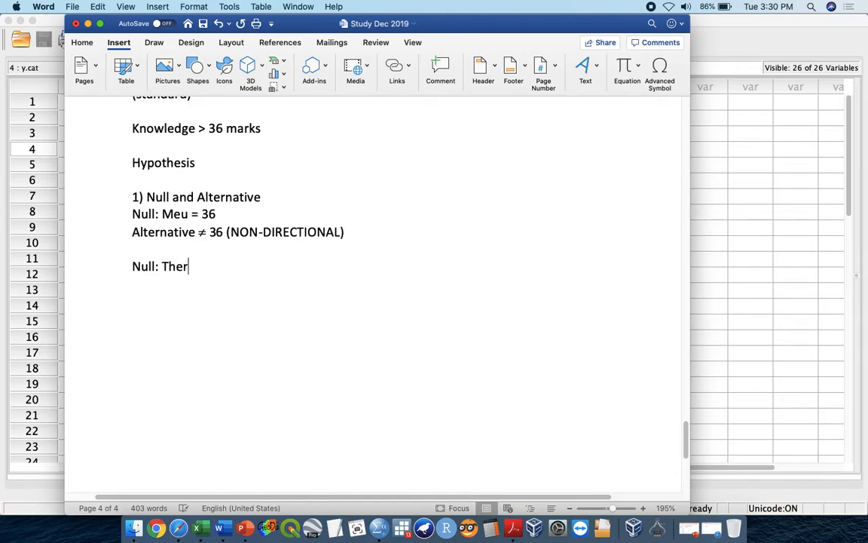
pyautogui.write('e is NO')
pyautogui.write(' diff')
pyautogui.press('BackSpace')
pyautogui.press('BackSpace')
pyautogui.press('BackSpace')
pyautogui.press('BackSpace')
pyautogui.write('significant ')
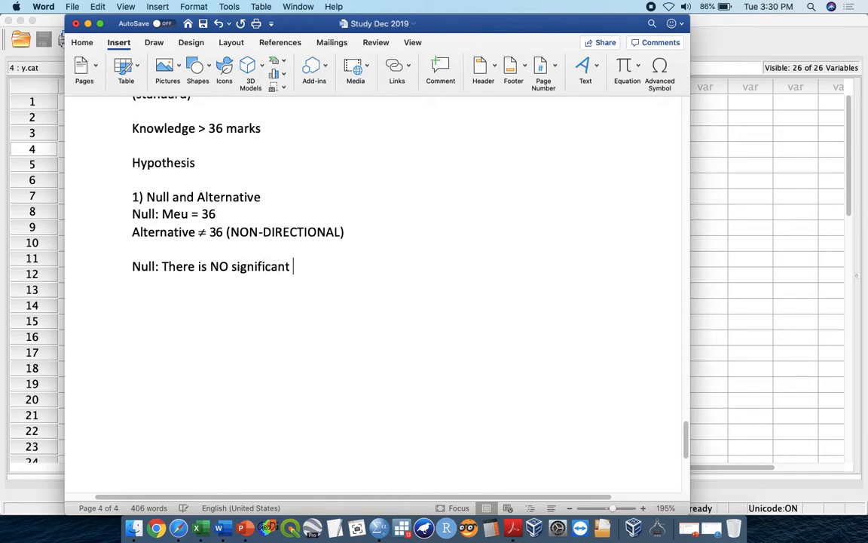
# Step: Finish the worded null hypothesis with "different of the knowledge score when compare with the standard (36)"
pyautogui.write('different of t')
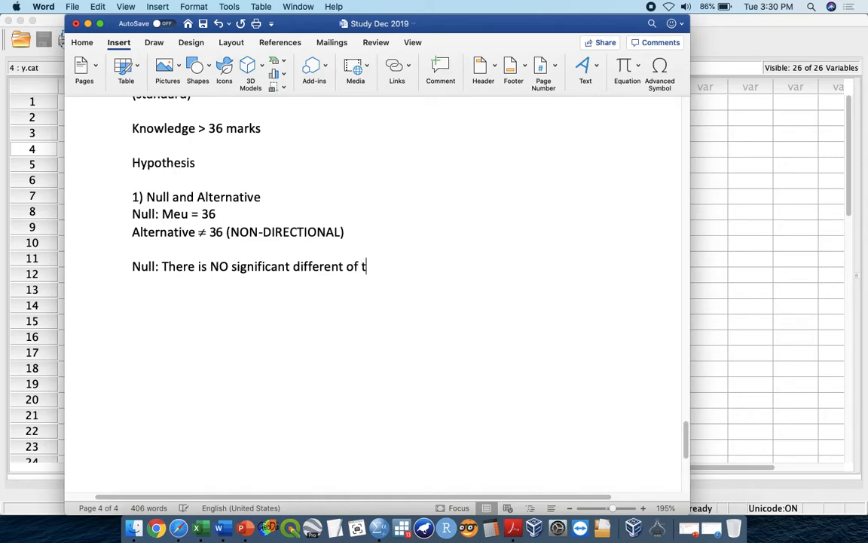
pyautogui.write('he knowledge s')
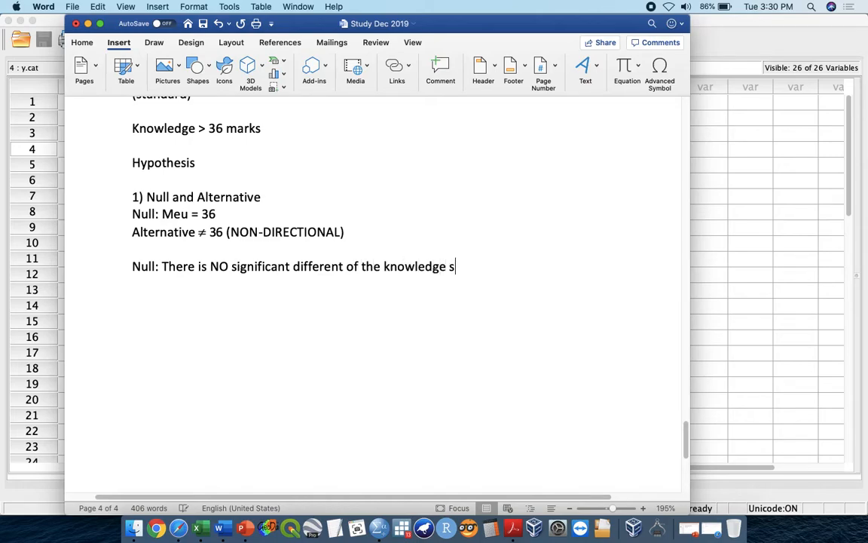
pyautogui.write('core wit')
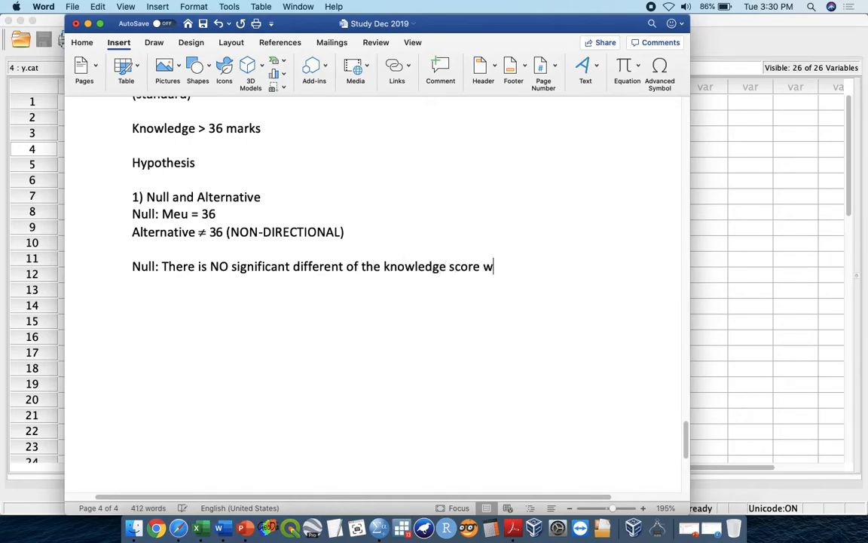
pyautogui.press('BackSpace')
pyautogui.press('BackSpace')
pyautogui.write('hen compare with the ')
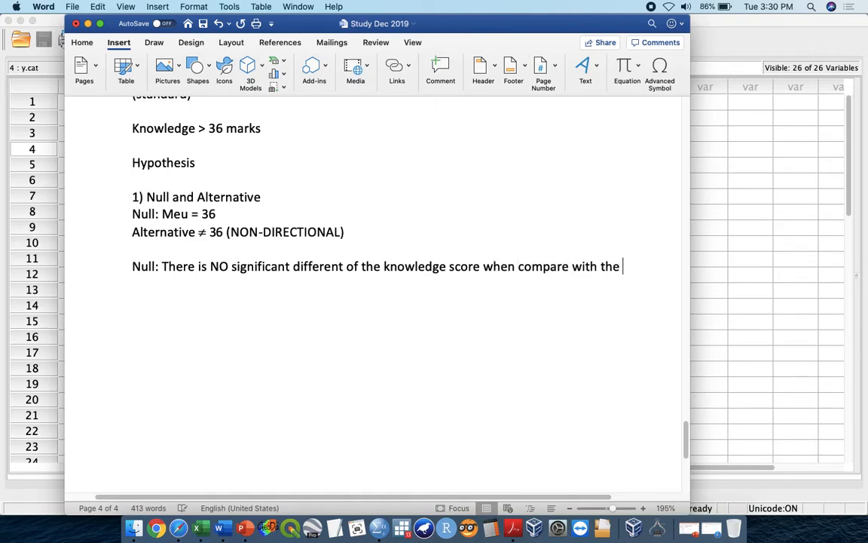
pyautogui.write('standard')
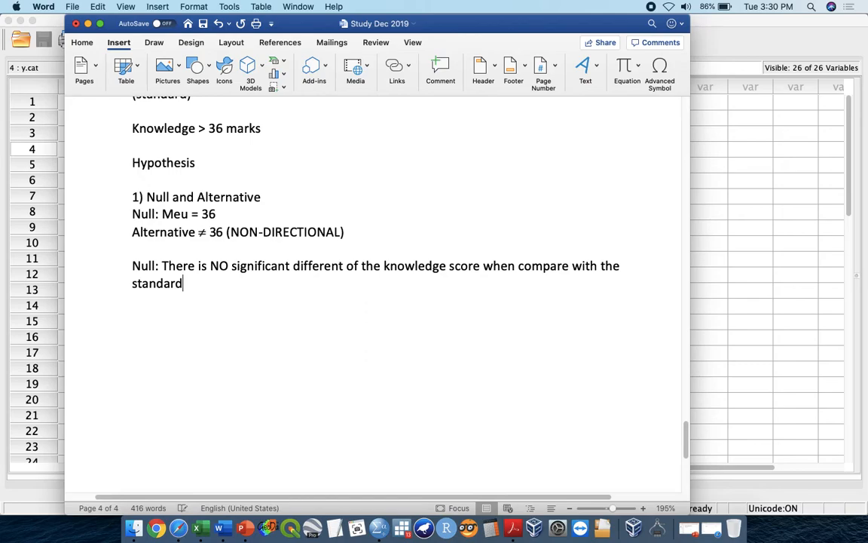
pyautogui.write(' (36)')
pyautogui.press('BackSpace')
# Step: Start the worded alternative hypothesis on a new line with "Alternative: There is SIGNIFICANT different of"
pyautogui.write('Alternative: There is')
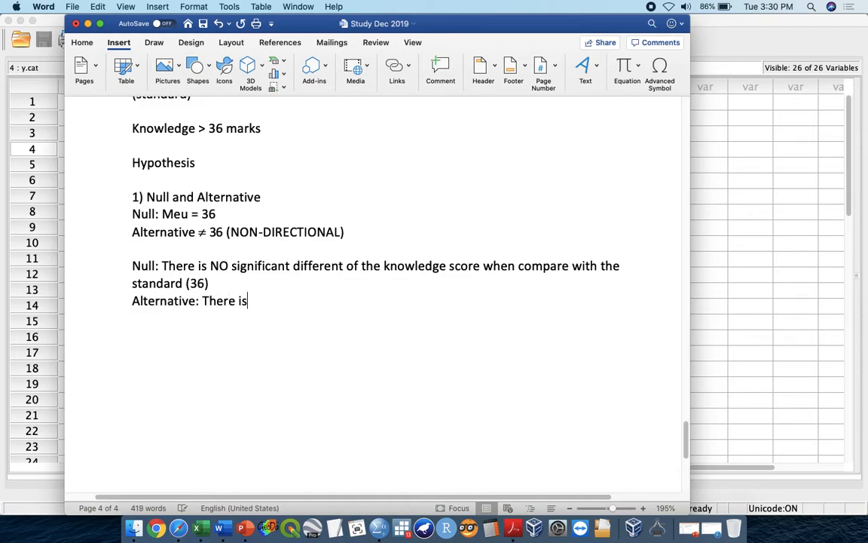
pyautogui.write(' SIGNIFICA')
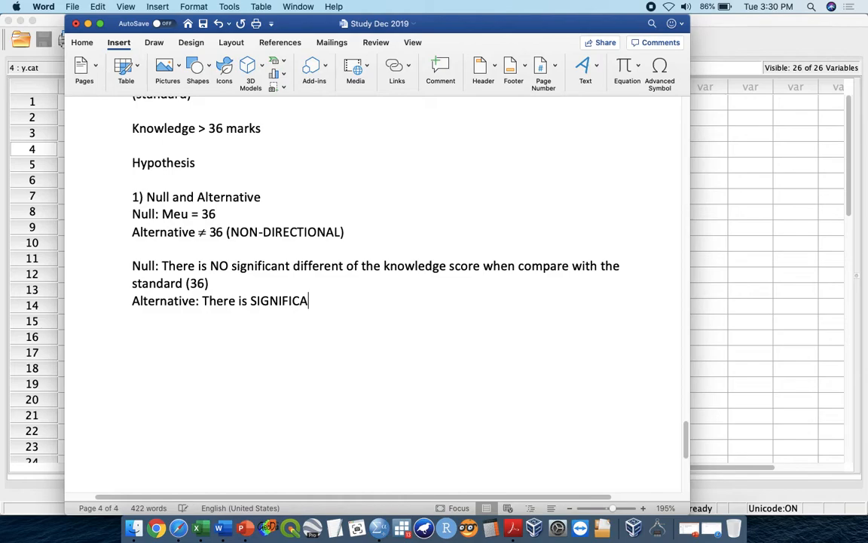
pyautogui.write('NT different of')
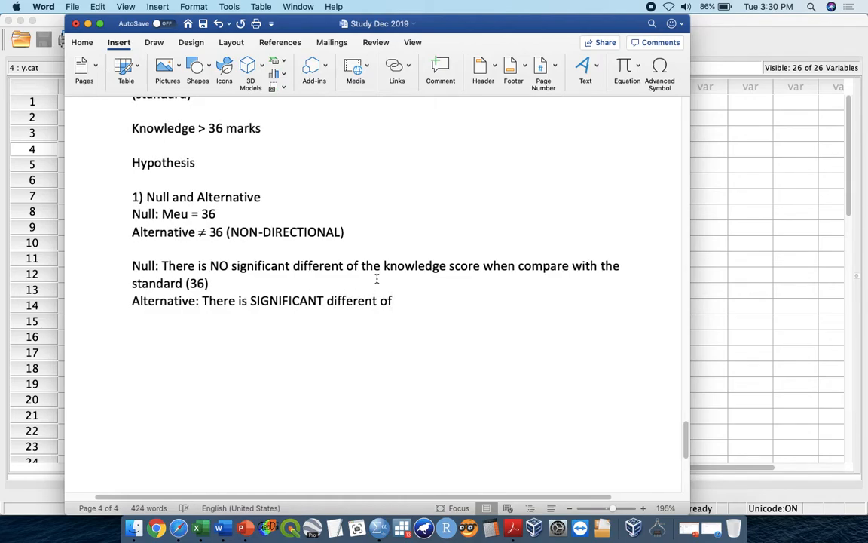
# Step: Copy "of the knowledge score when compare with the standard (36)" from the null sentence over the final "of" in the alternative sentence
pyautogui.moveTo(209, 283); pyautogui.dragTo(352, 269)
pyautogui.press('super+c')
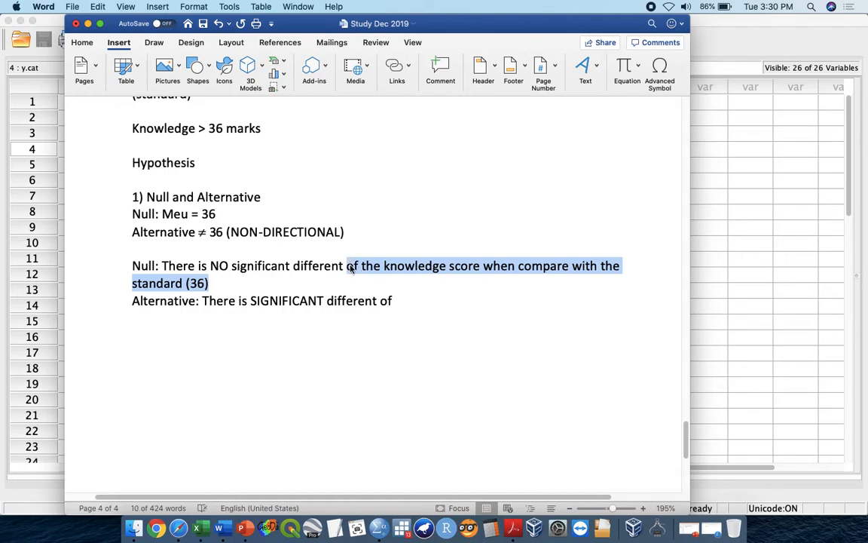
pyautogui.doubleClick(386, 300)
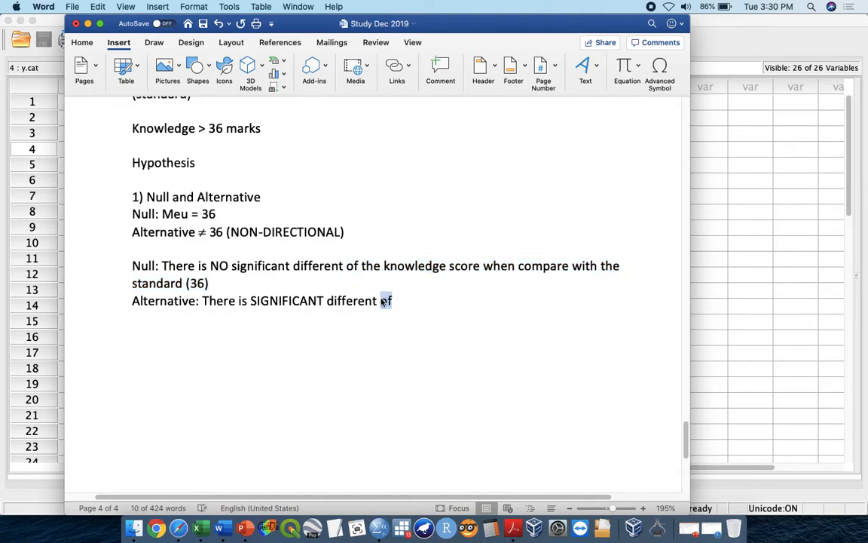
pyautogui.press('super+v')
pyautogui.press('Return')
pyautogui.press('Return')
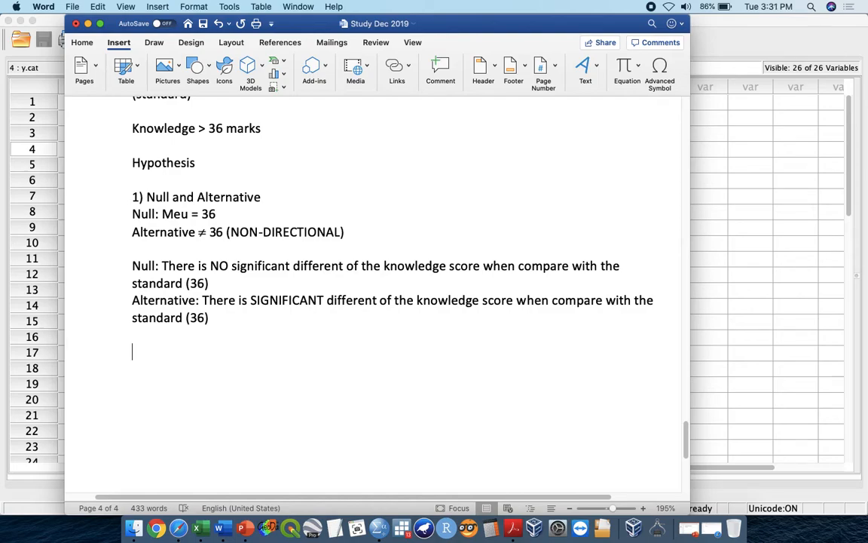
# Step: Add the second item, "2) Alpha = 0.05 (non-directional) – two tail", below the worded hypotheses
pyautogui.write('2) Alpha = 0.05 (non)')
pyautogui.press('Left')
pyautogui.write('non-directional')
pyautogui.press('Right')
pyautogui.write('-two ')
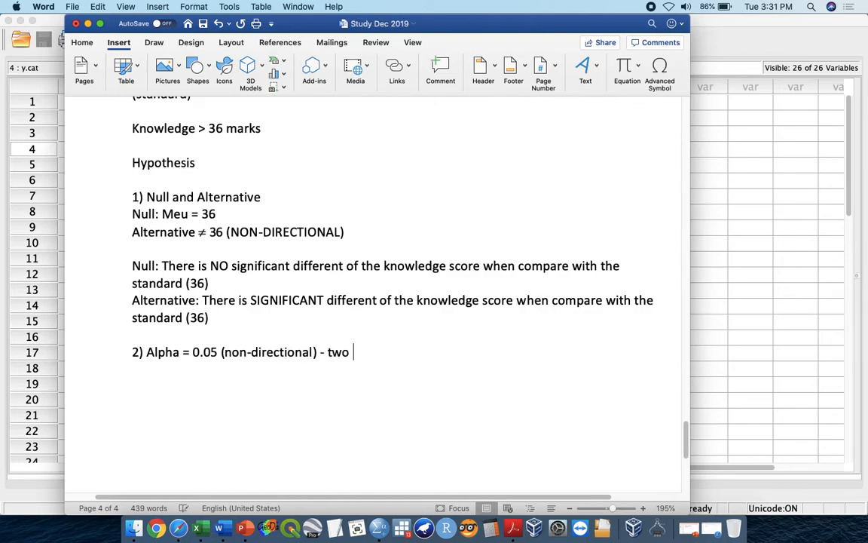
pyautogui.write('twa')
pyautogui.press('BackSpace')
pyautogui.press('BackSpace')
pyautogui.write('ai')
# Step: Add item "3) Run/ Computer/ Calculate & REPORT" with the lines "Statistical t =" and "P- value =", correcting the spelling of "Statistical"
pyautogui.write('3) ')
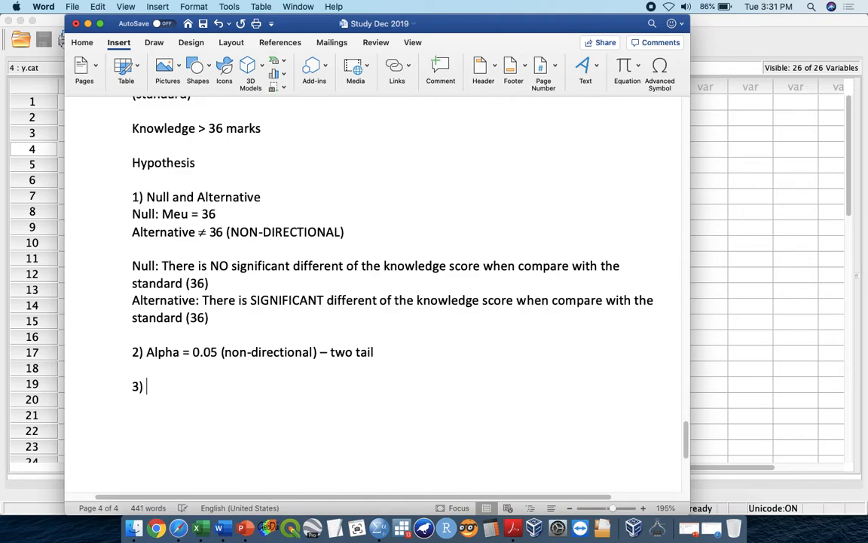
pyautogui.write('Run/')
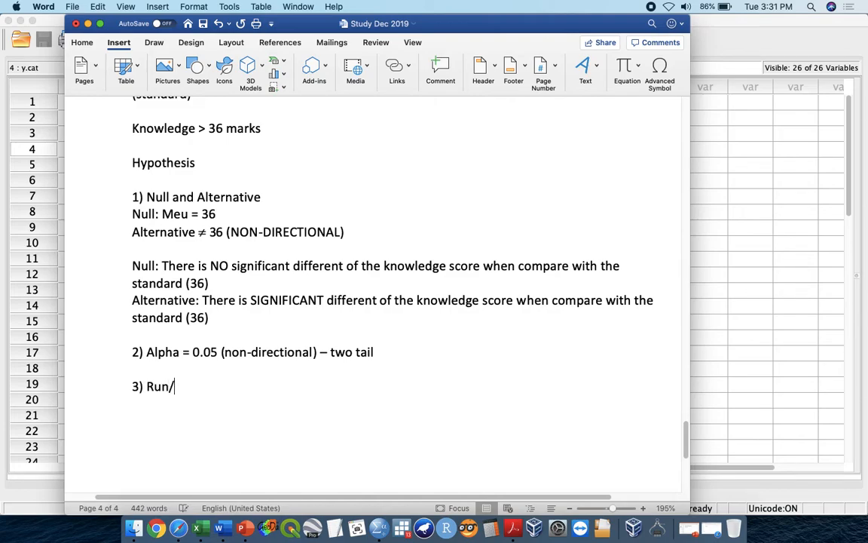
pyautogui.write(' Compute')
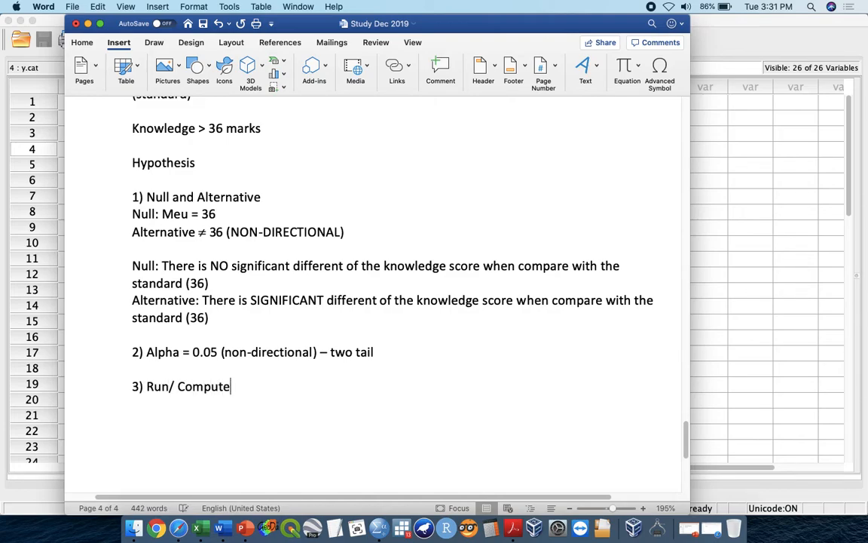
pyautogui.write('r/ Calculate & REP')
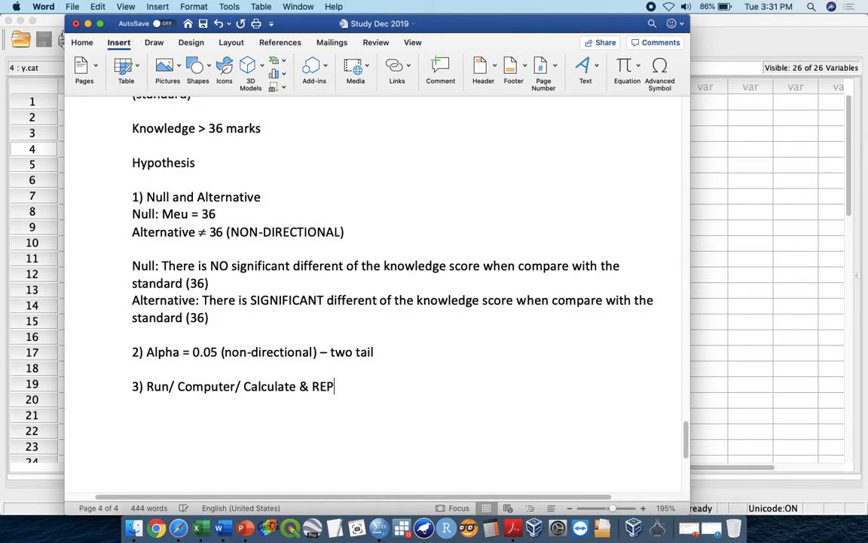
pyautogui.write('ORTstantsic')
pyautogui.press('BackSpace')
pyautogui.press('BackSpace')
pyautogui.write('istical t =')
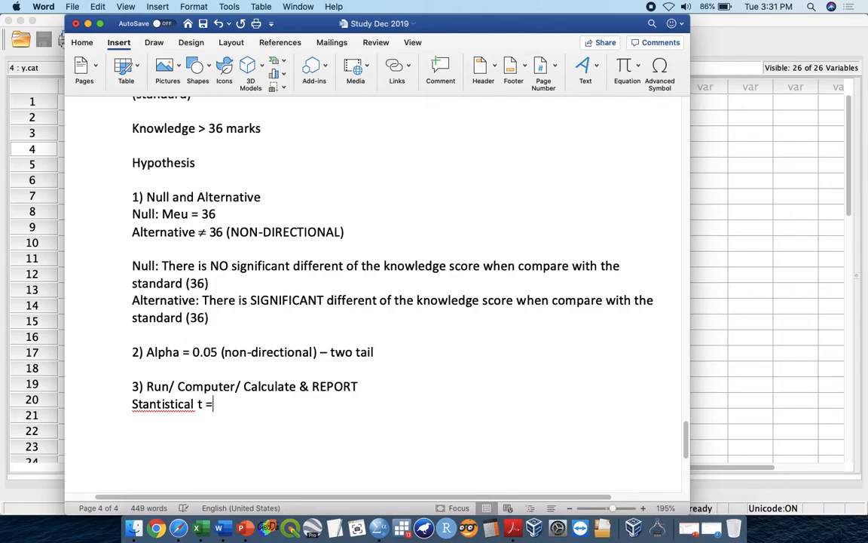
pyautogui.press('Return')
pyautogui.write('P- vlaue =')
pyautogui.rightClick(179, 403)
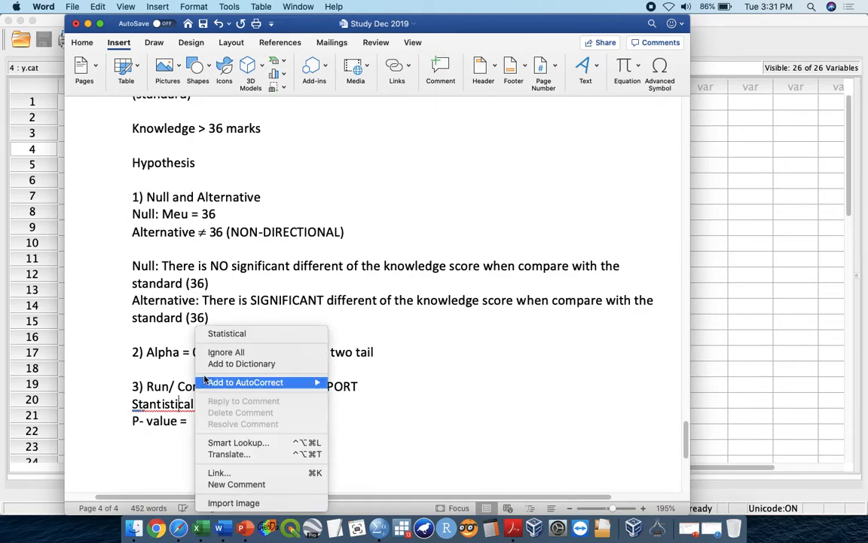
pyautogui.click(213, 301)
# Step: Add item "4) Decision" after the P-value line, with "P<alpha – REJECT NULL" beneath it
pyautogui.click(209, 423)
pyautogui.press('Return')
pyautogui.write('4) ')
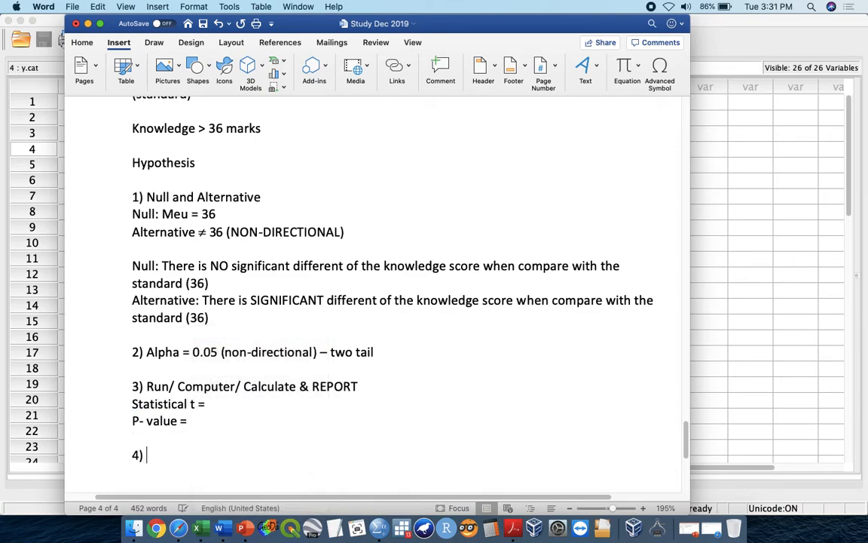
pyautogui.write('Decision')
pyautogui.press('Return')
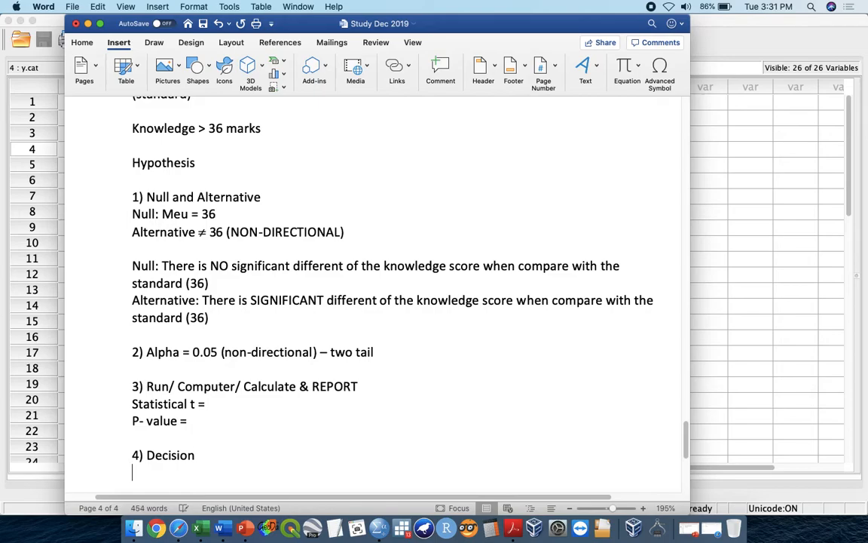
pyautogui.write('p')
pyautogui.write('<')
pyautogui.write('alpha ')
pyautogui.write('- REJECT NULL')
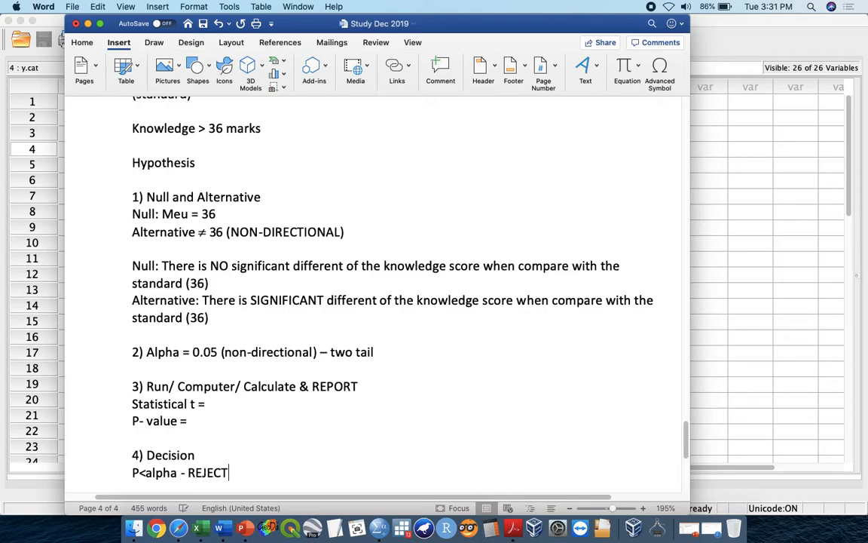
# Step: Try striking through the line "Null: Meu = 36"
pyautogui.scroll(-3, 377, 287)
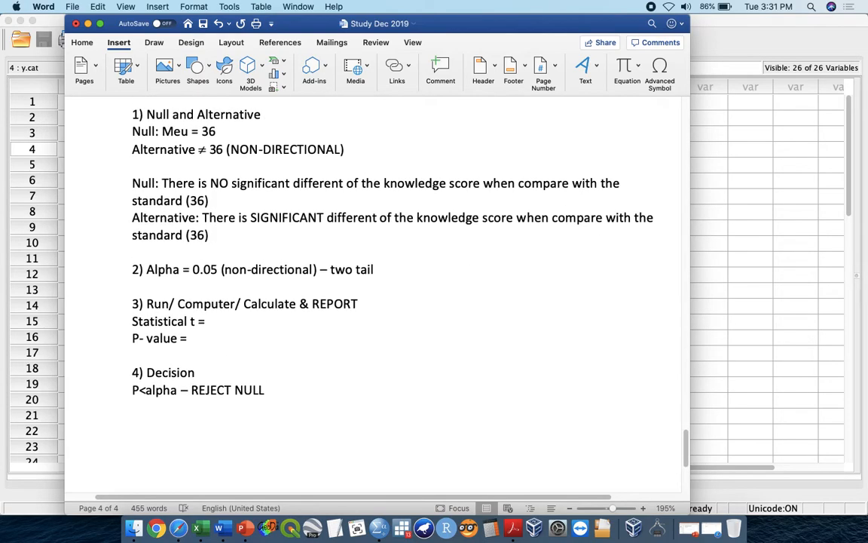
pyautogui.click(100, 139)
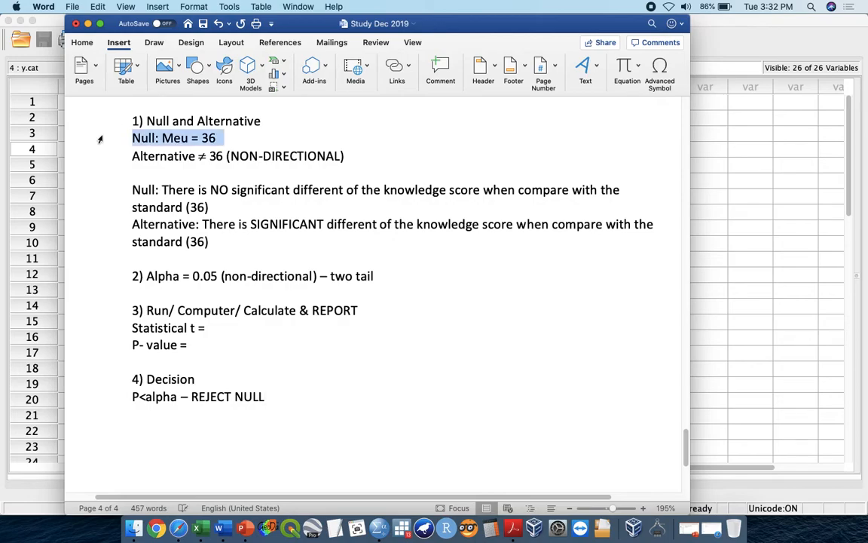
pyautogui.click(82, 43)
pyautogui.click(187, 84)
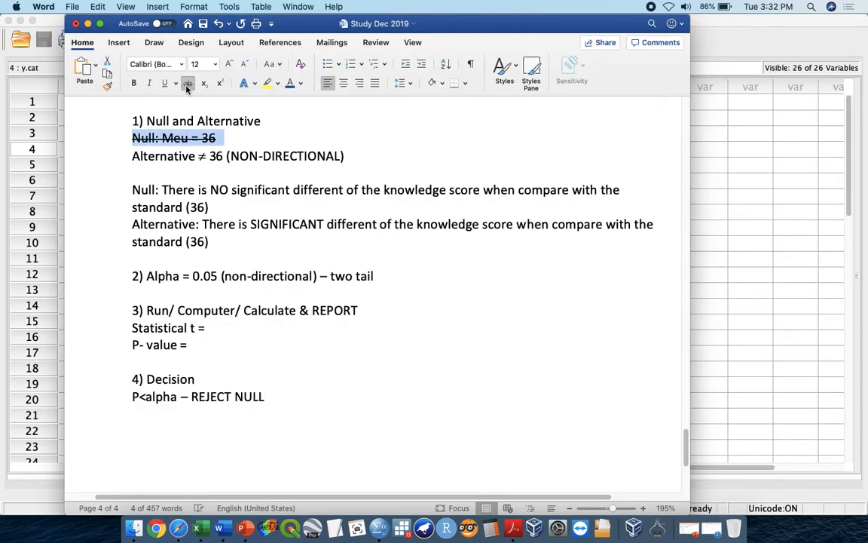
pyautogui.click(218, 23)
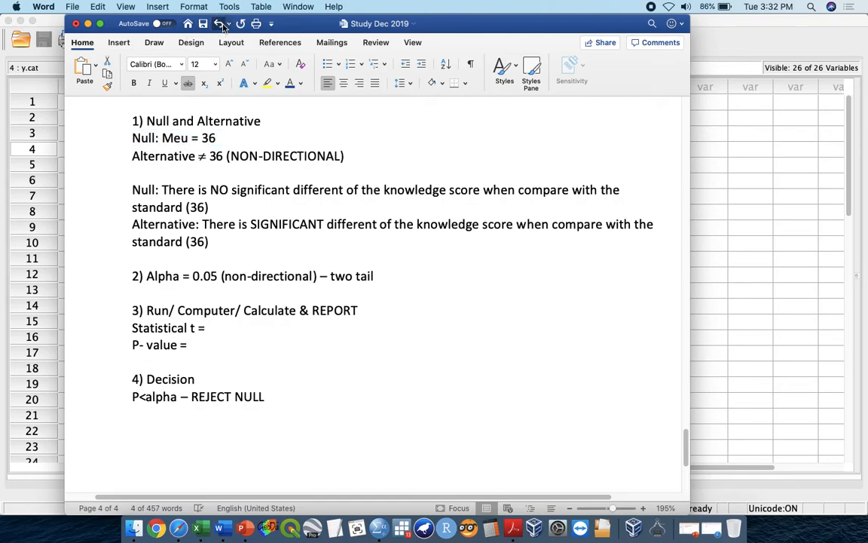
# Step: Add the second decision rule, "p>alpha – FAIL TO REJECT NULL", below the first one
pyautogui.click(283, 397)
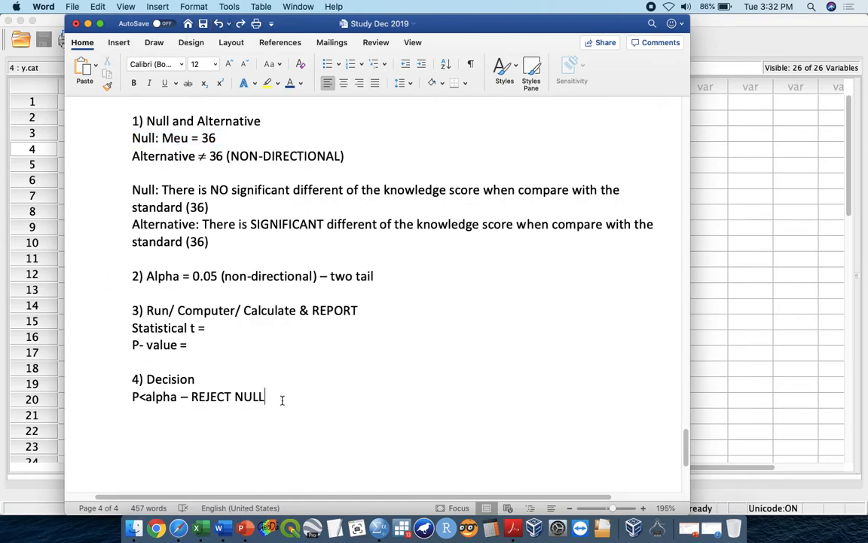
pyautogui.write('p')
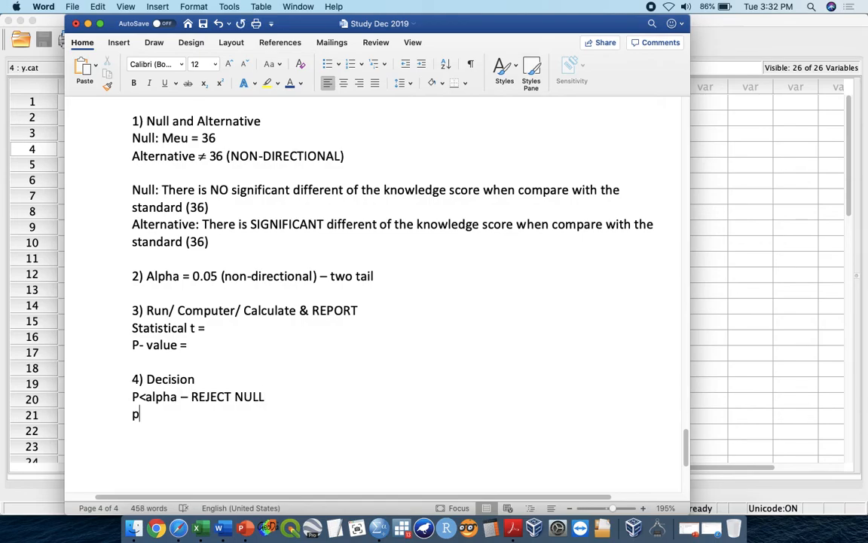
pyautogui.write('>')
pyautogui.write('alpha ')
pyautogui.write('- FIL')
pyautogui.press('BackSpace')
pyautogui.press('BackSpace')
pyautogui.write('AIL TO')
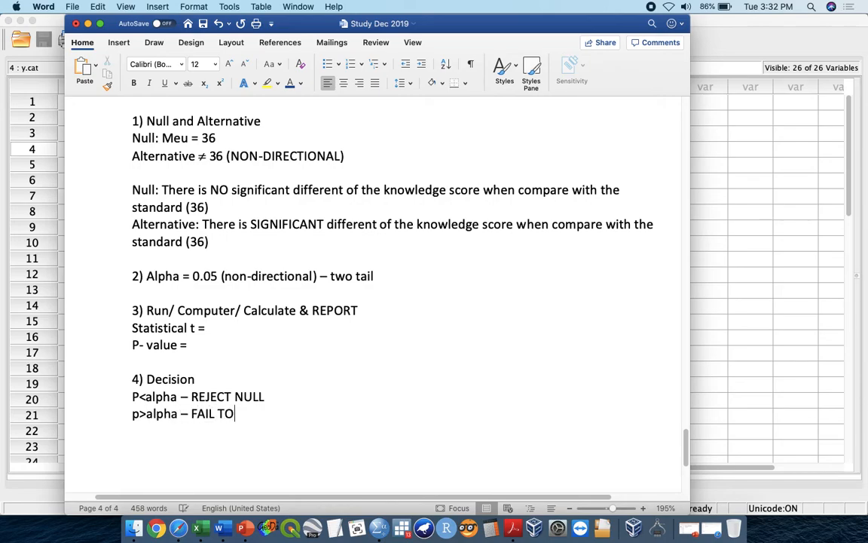
pyautogui.write(' REJECT N')
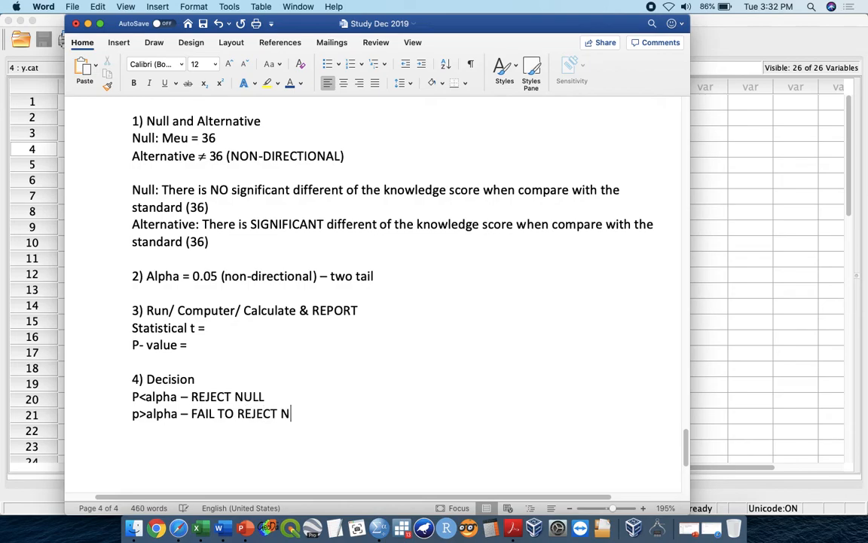
# Step: Add item "5) Conclusion" with the line "REJECT NULL – There is SIGNIFICANT DIFFERENT of the DV (Knowledge) when compare with the STANDARD"
pyautogui.write('ULL5) Conclusion')
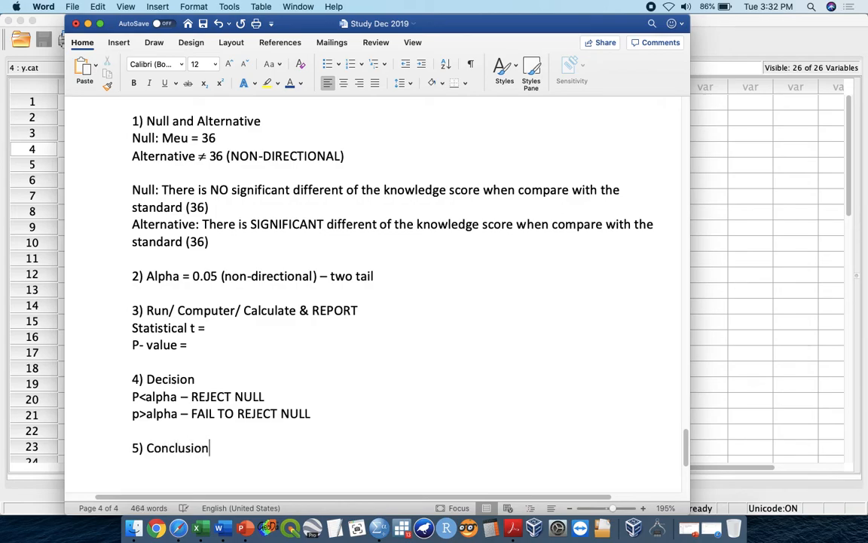
pyautogui.write('REJECT NULL -')
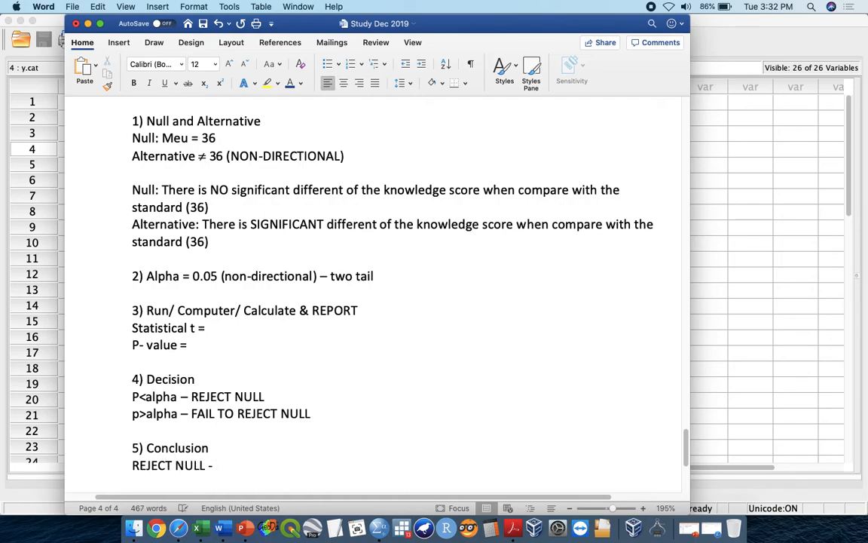
pyautogui.write(' There is no')
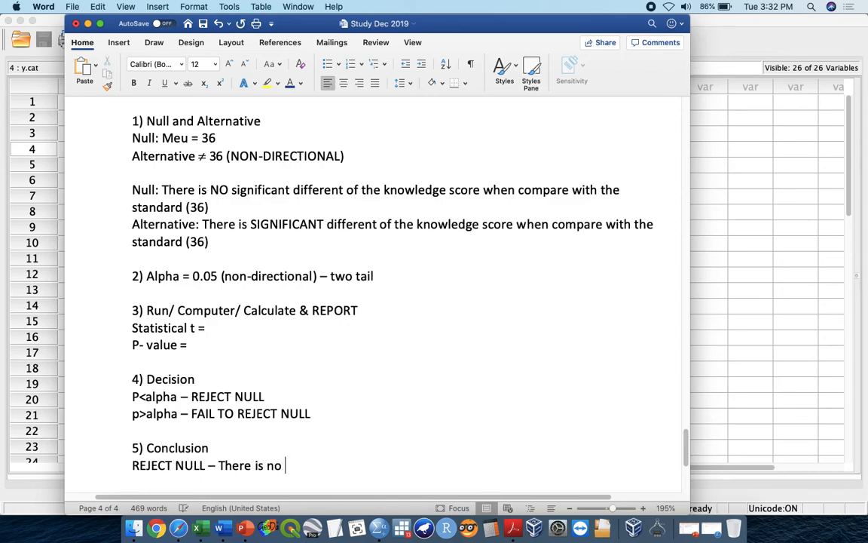
pyautogui.press('BackSpace')
pyautogui.press('BackSpace')
pyautogui.press('BackSpace')
pyautogui.write('SIGNFICANT')
pyautogui.press('BackSpace')
pyautogui.press('BackSpace')
pyautogui.press('BackSpace')
pyautogui.press('BackSpace')
pyautogui.write('IFICANT D')
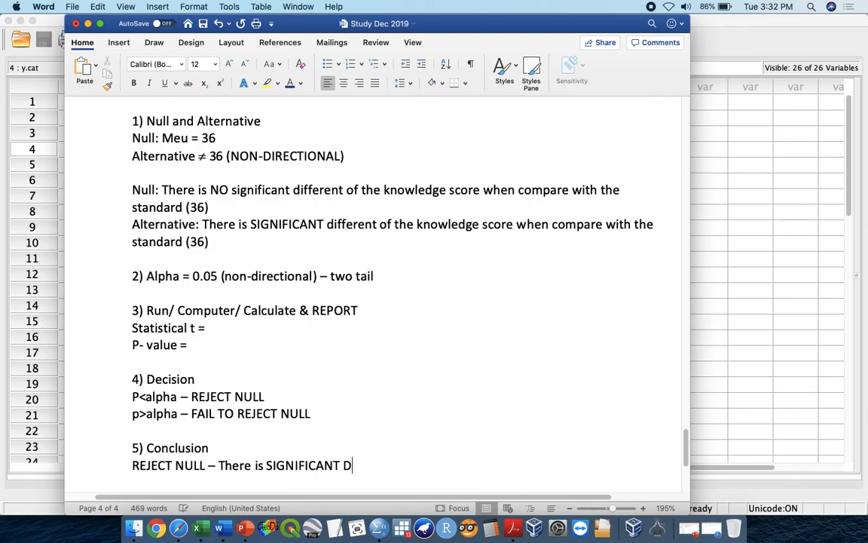
pyautogui.write('IFFERENT of teh')
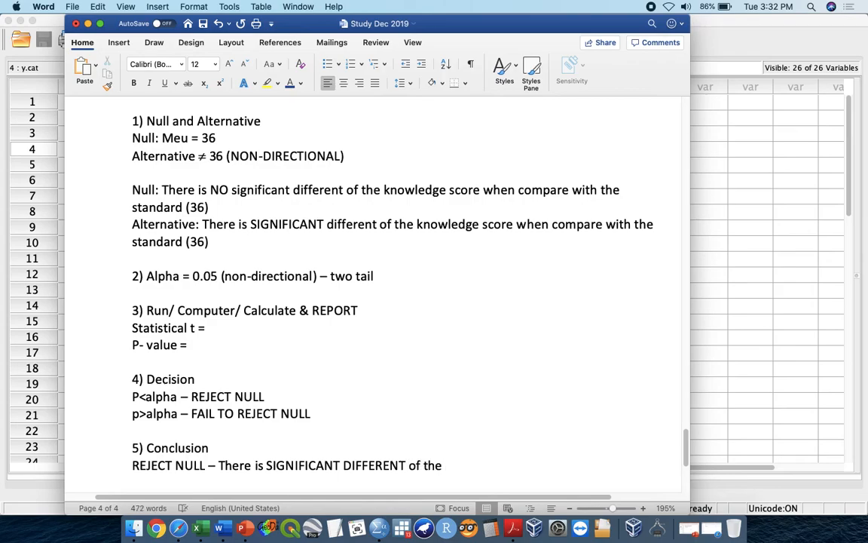
pyautogui.write(' DV (Knowledge) when ')
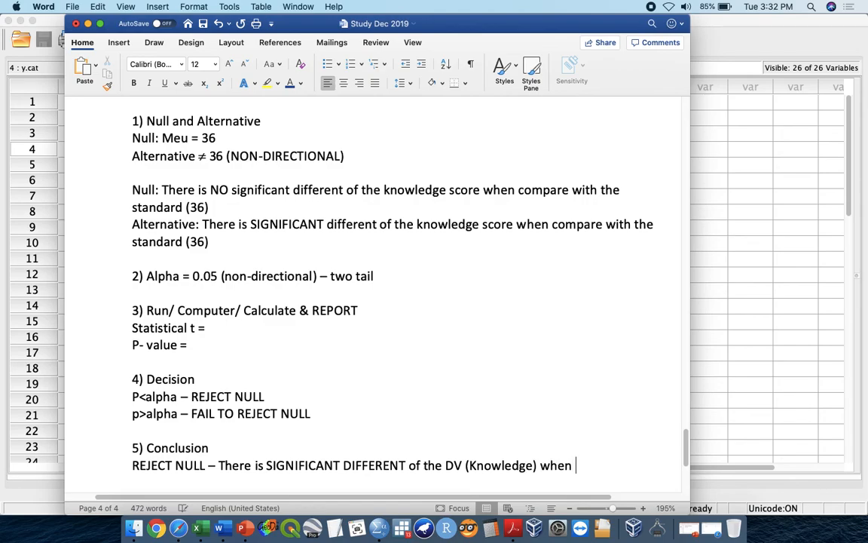
pyautogui.write('compare with ')
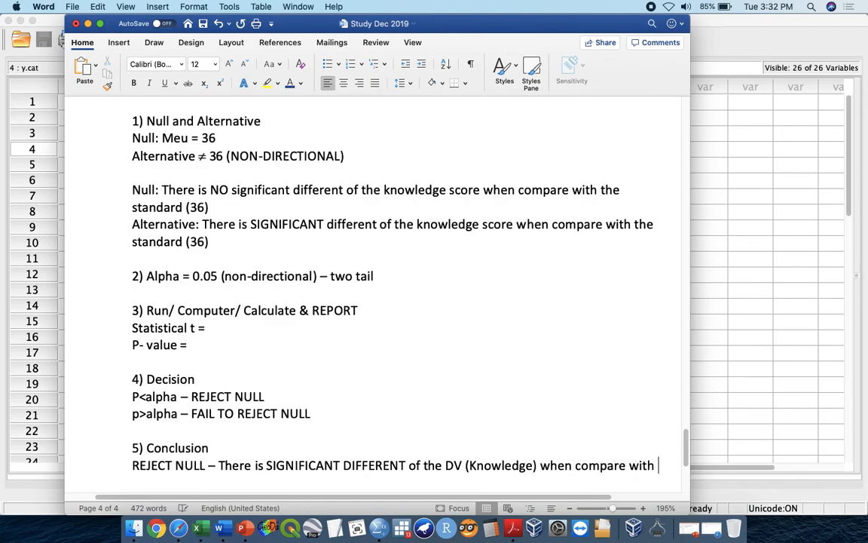
pyautogui.write('the STANDARD')
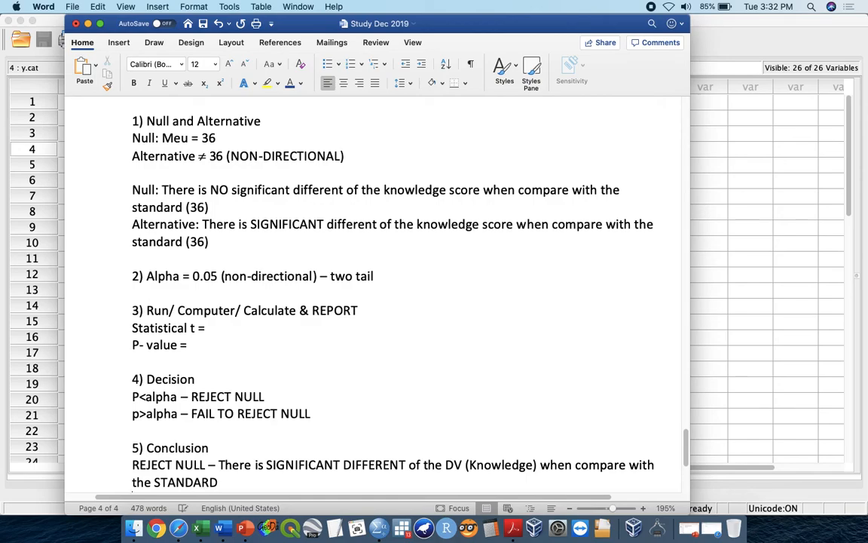
# Step: Add a "FAIL TO REJECT NULL -" line below, completed with a copy of the reject-null conclusion sentence and "NO" inserted before "SIGNIFICANT"
pyautogui.press('Return')
pyautogui.write('FAIL')
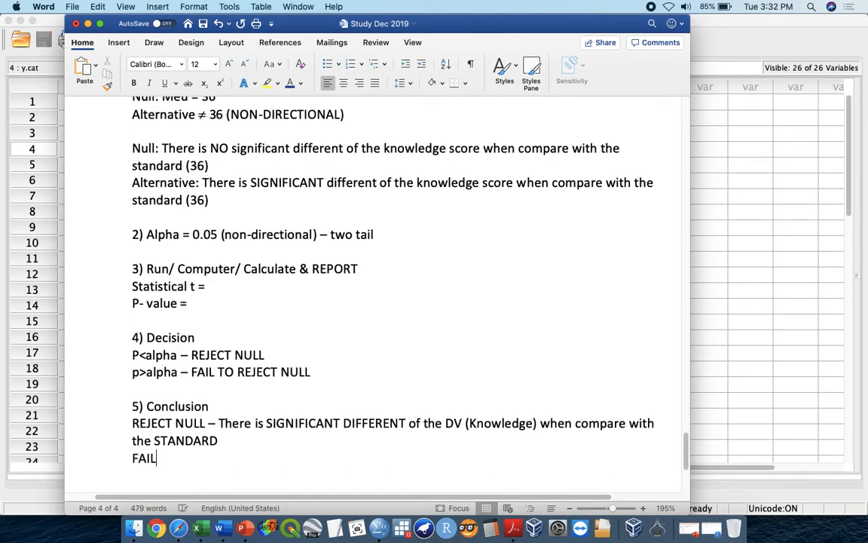
pyautogui.write(' TO REJECT NULL -')
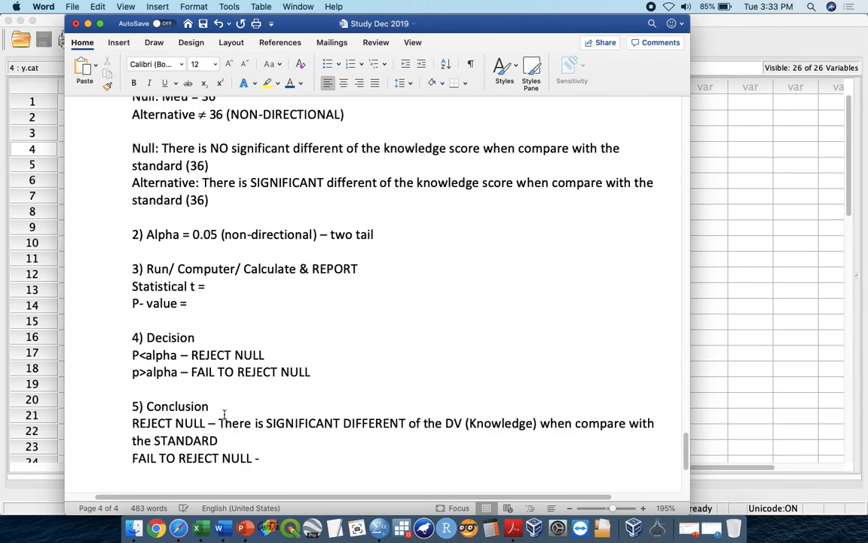
pyautogui.moveTo(224, 440); pyautogui.dragTo(219, 423)
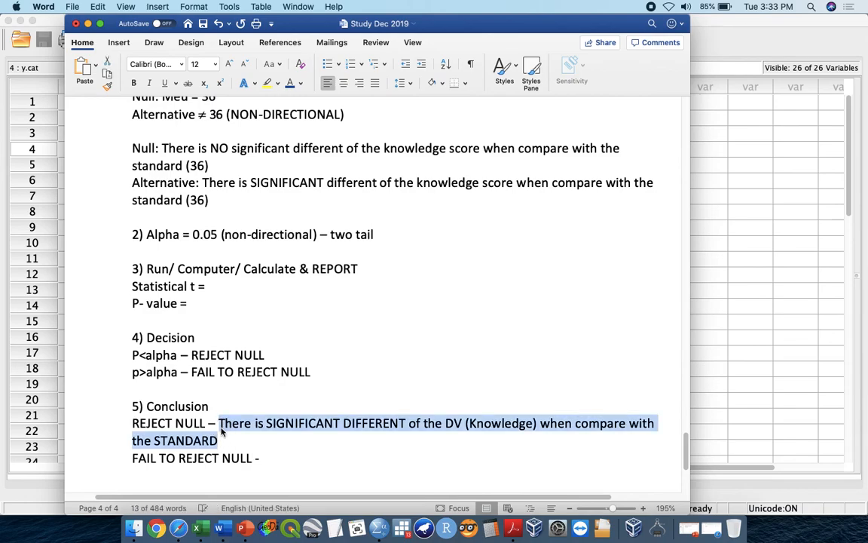
pyautogui.click(276, 456)
pyautogui.click(310, 457)
pyautogui.write('NO')
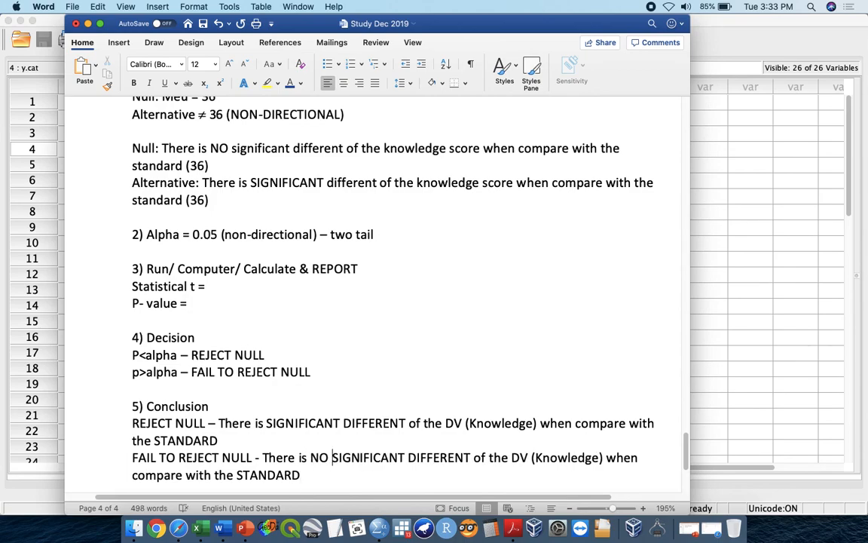
pyautogui.click(307, 477)
pyautogui.scroll(-3, 328, 374)
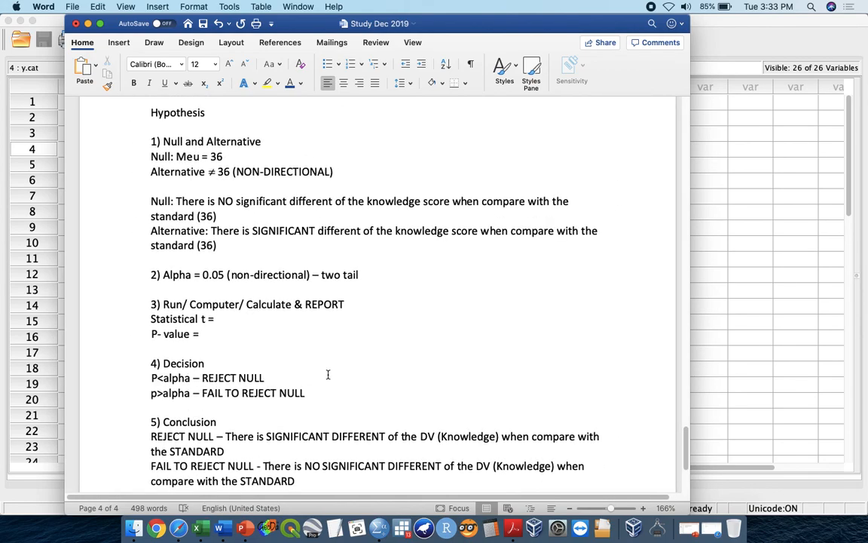